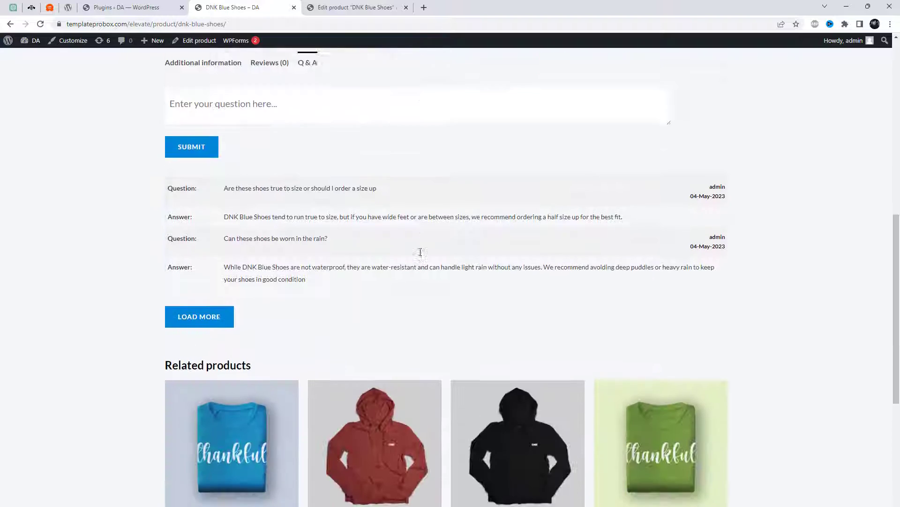
Submit the question "Can these shoes be worn in the rain?" in the Q & A section of the DNK Blue Shoes page.
left_click_drag(171, 182, 358, 272)
left_click(356, 272)
scroll(263, 246, "up", 2)
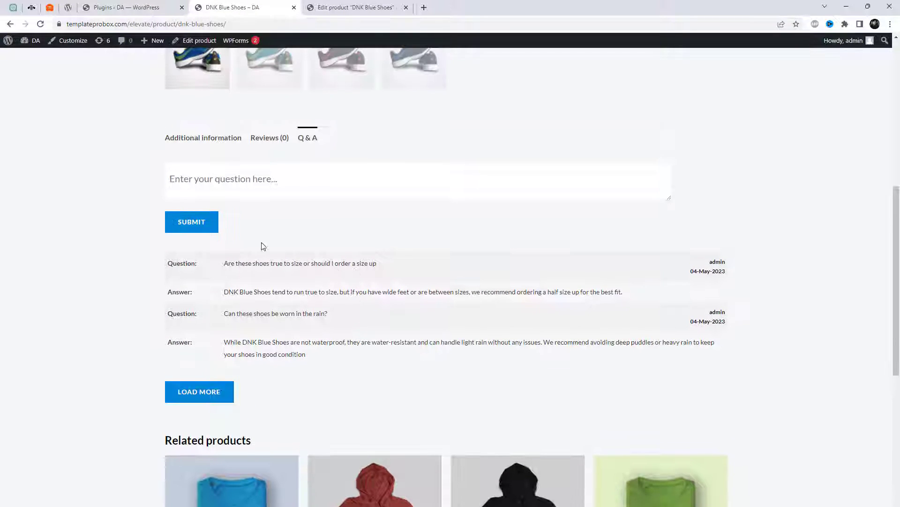
left_click(237, 184)
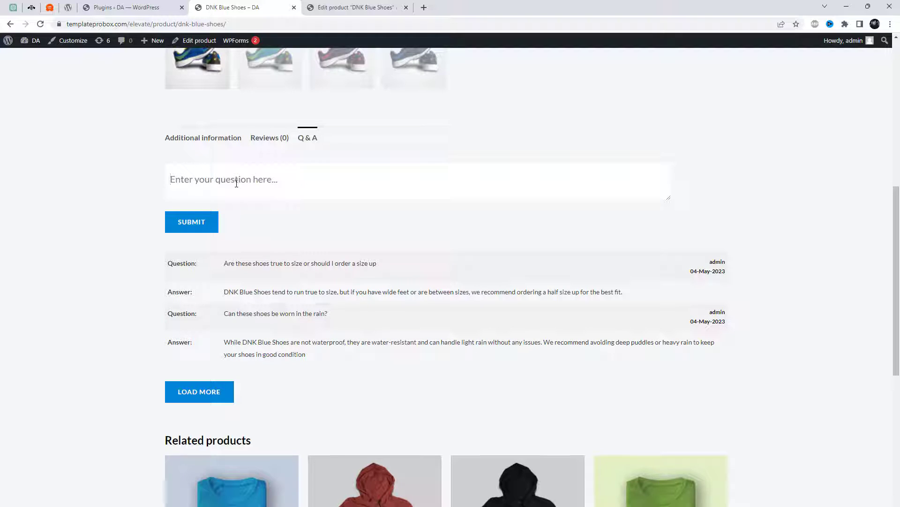
type("C")
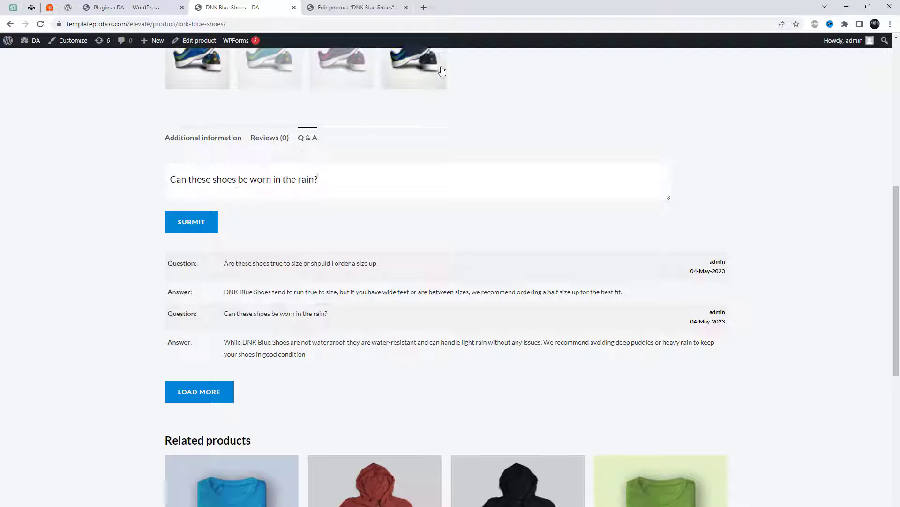
left_click(213, 222)
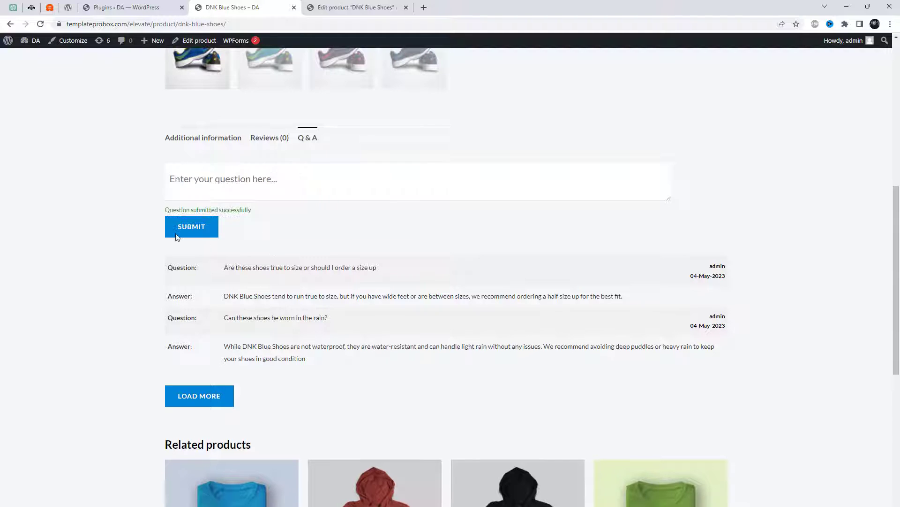
left_click_drag(173, 210, 165, 209)
Reload the DNK Blue Shoes edit page, answer the newly submitted rain question with "Yes", and update the product.
left_click(335, 8)
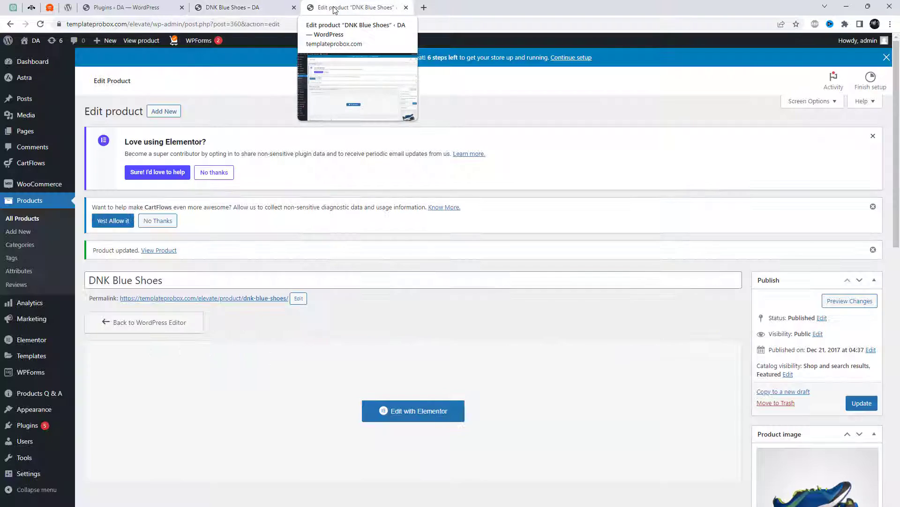
right_click(460, 106)
left_click(495, 136)
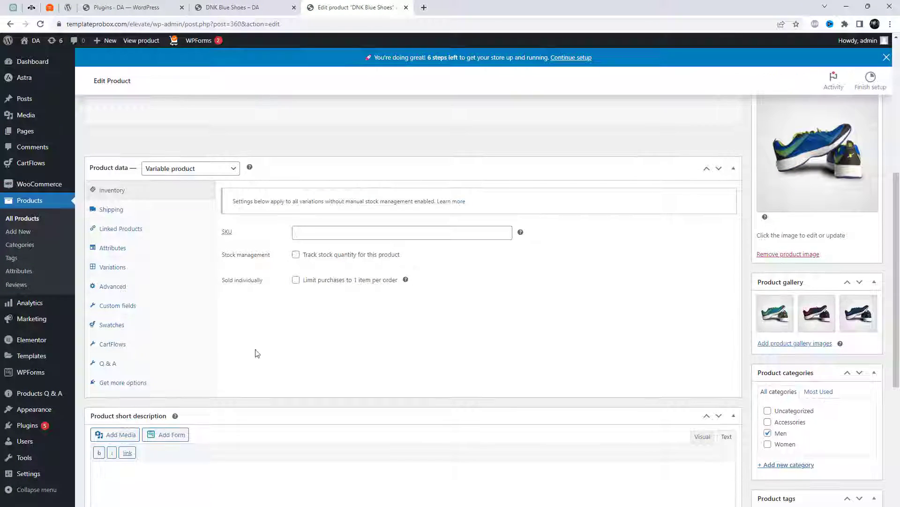
left_click(157, 386)
scroll(338, 380, "down", 2)
left_click(335, 371)
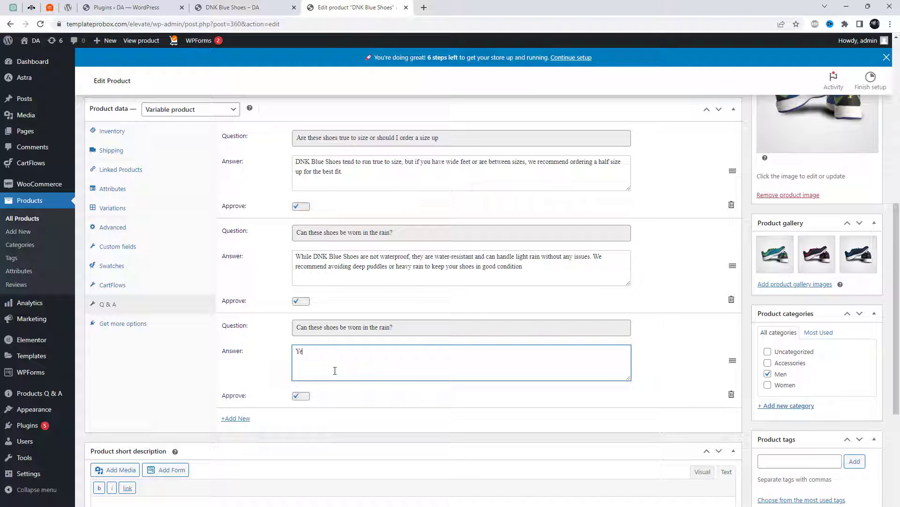
scroll(835, 235, "up", 5)
left_click(862, 220)
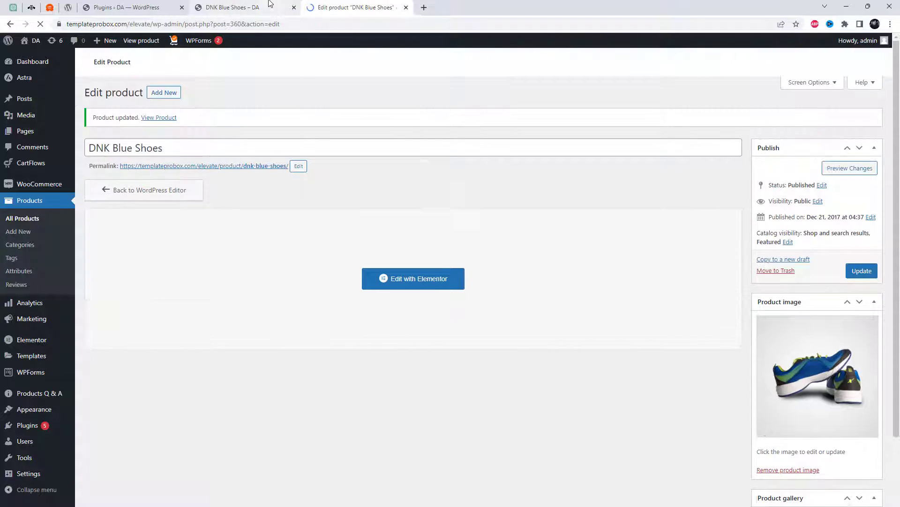
Reload the DNK Blue Shoes store page and check its Q & A section for the new answer.
left_click(271, 4)
right_click(437, 146)
left_click(464, 175)
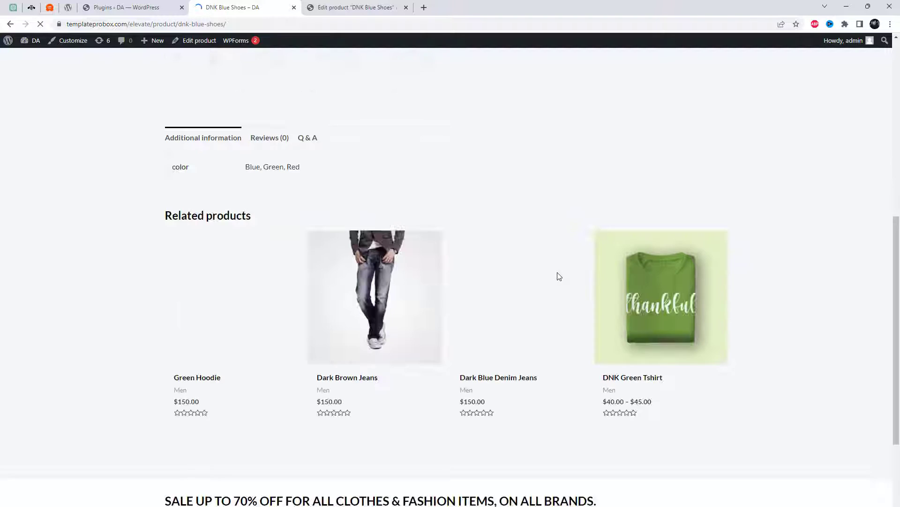
left_click(309, 305)
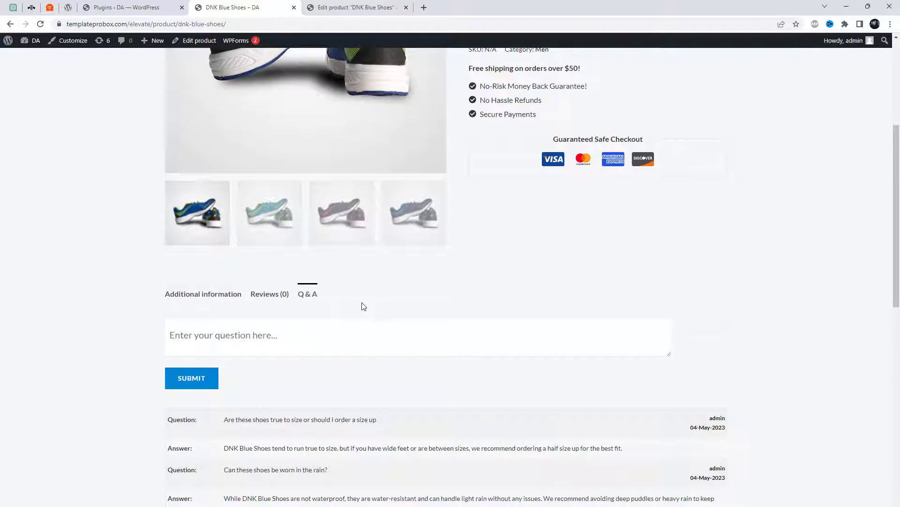
scroll(288, 387, "down", 3)
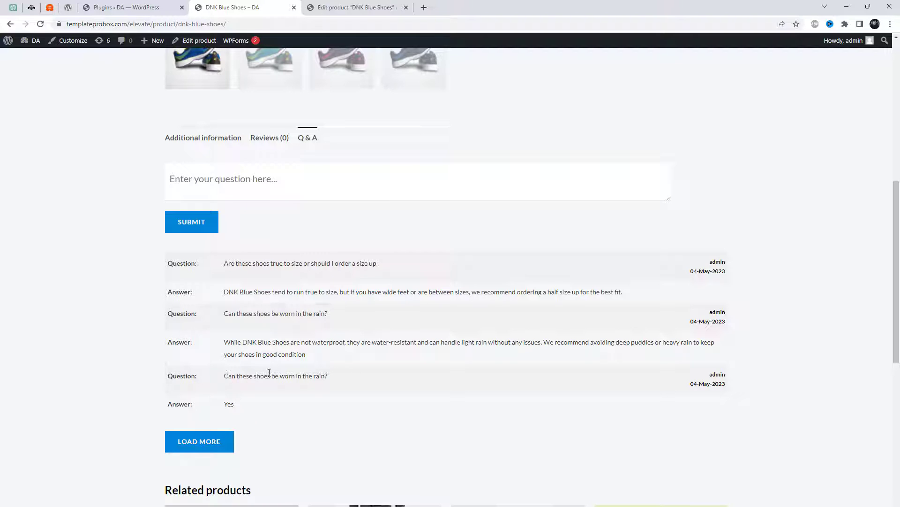
scroll(543, 341, "up", 8)
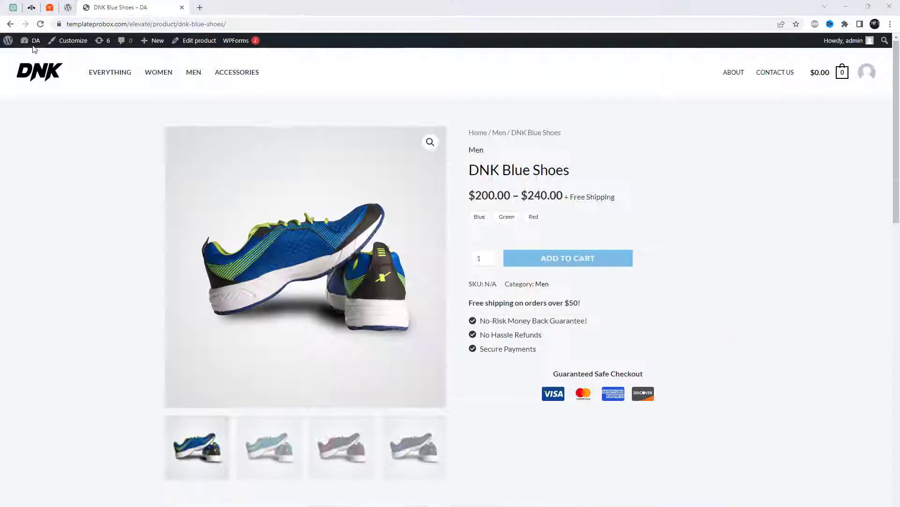
Open the WordPress dashboard in a new tab and search the plugin directory for Product Questions & Answers for WooCommerce.
mouse_move(34, 42)
right_click(35, 57)
left_click(83, 64)
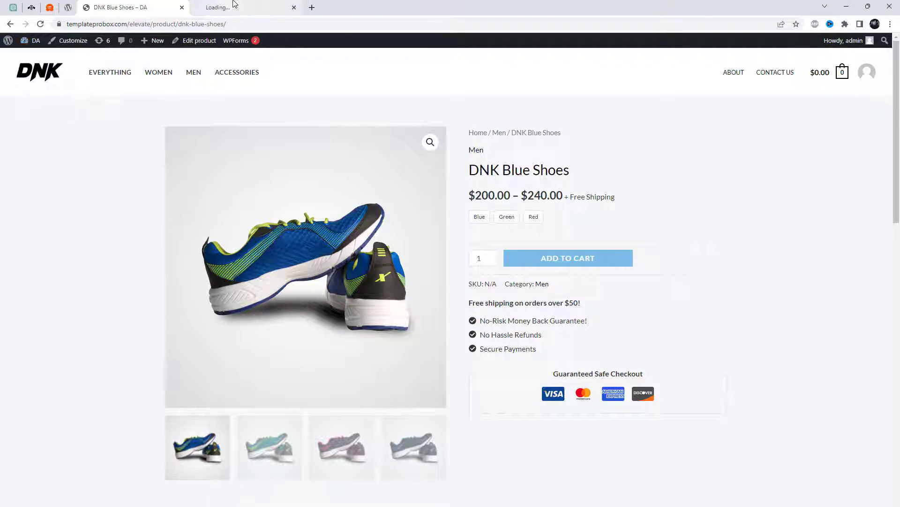
left_click(233, 3)
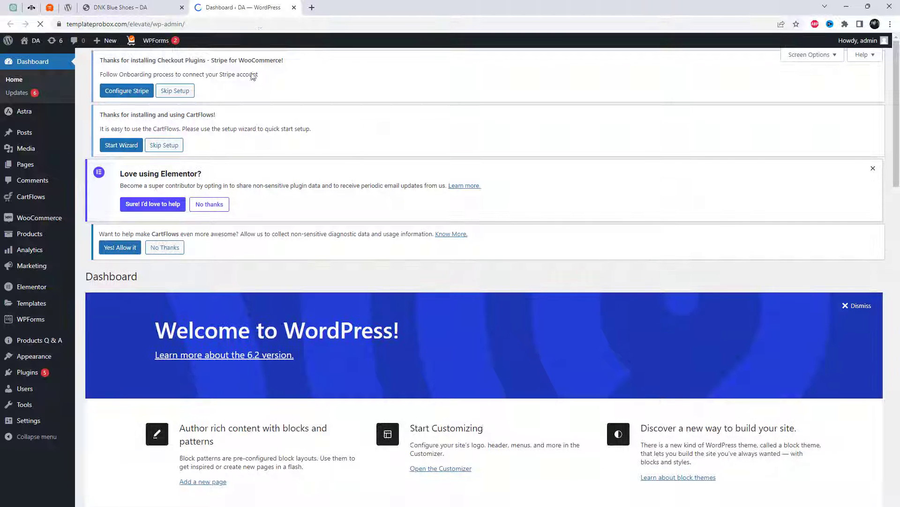
left_click(101, 373)
scroll(107, 92, "down", 2)
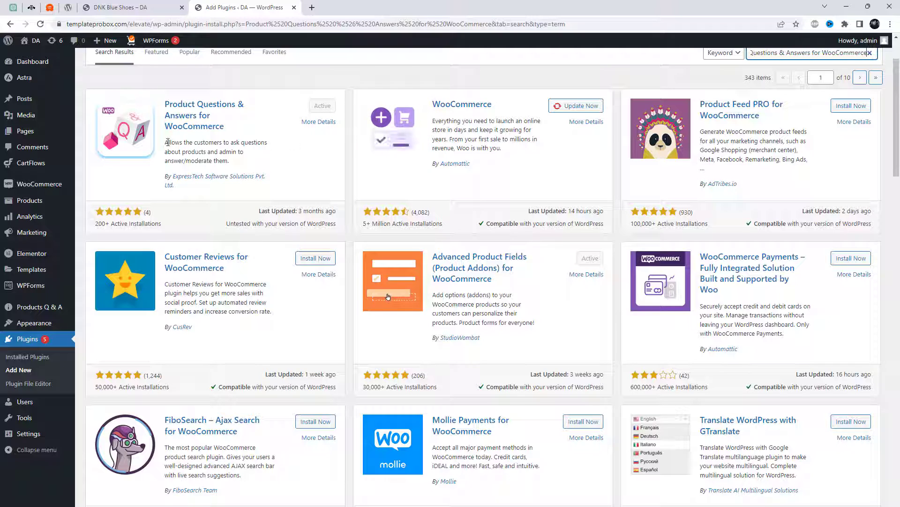
left_click_drag(168, 143, 272, 164)
left_click(372, 243)
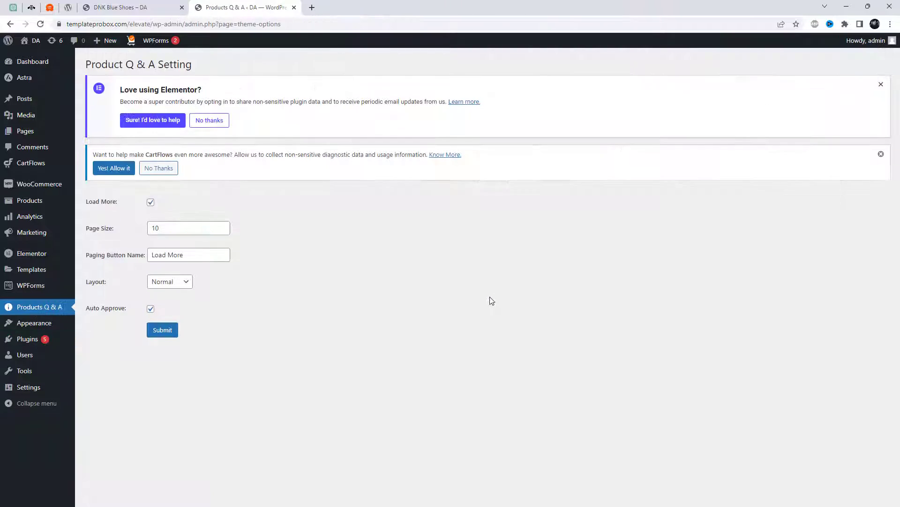
Set the Product Q & A page size to 15 and the layout to Accordion, and submit the settings.
left_click_drag(167, 229, 149, 229)
type("15")
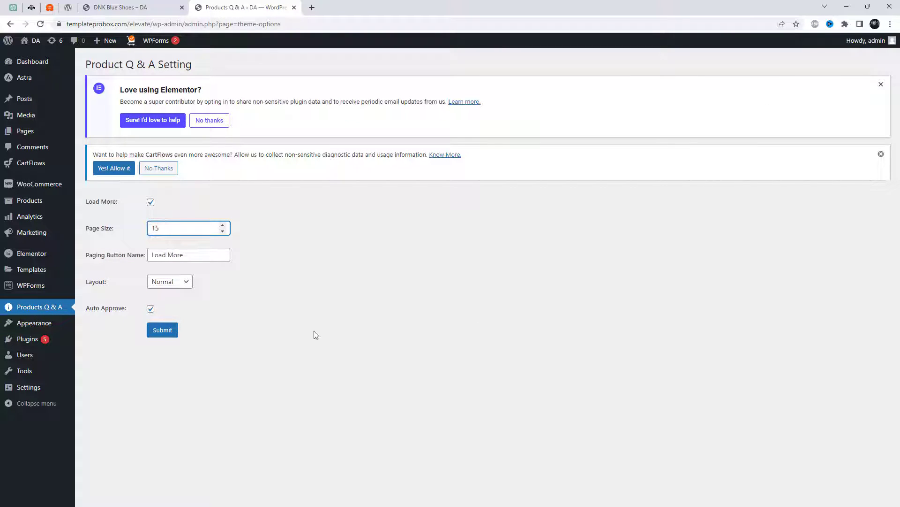
left_click(189, 281)
left_click(188, 303)
left_click(185, 282)
left_click(185, 293)
left_click(185, 284)
left_click(181, 301)
left_click(171, 329)
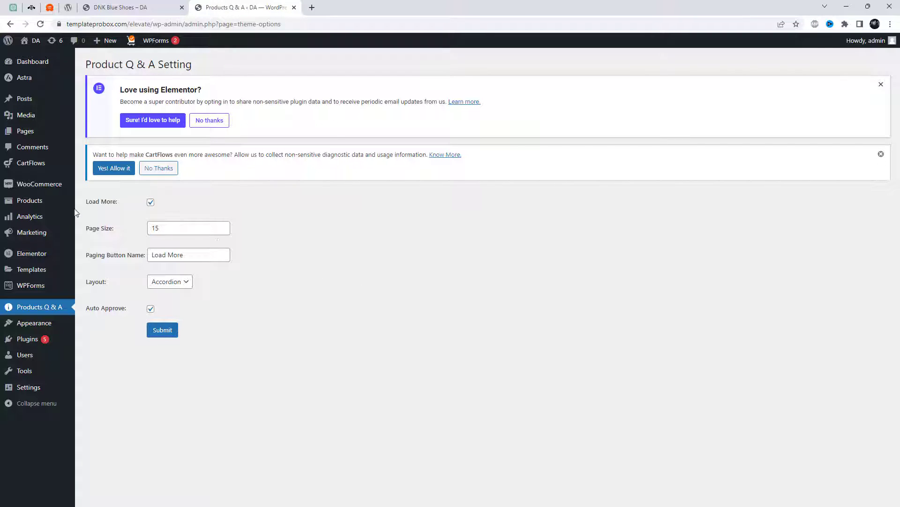
Open the product list in a new tab and open DNK Black Shoes for editing in another tab.
mouse_move(56, 212)
middle_click(100, 203)
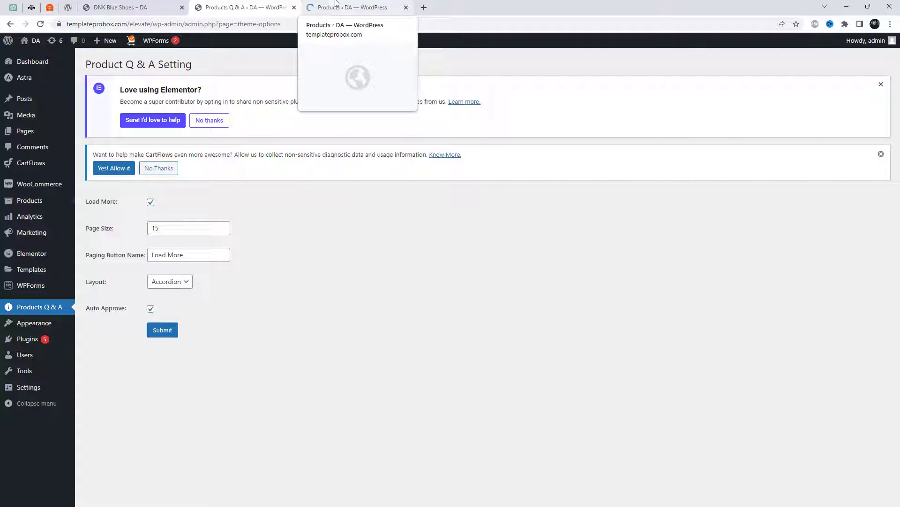
left_click(336, 4)
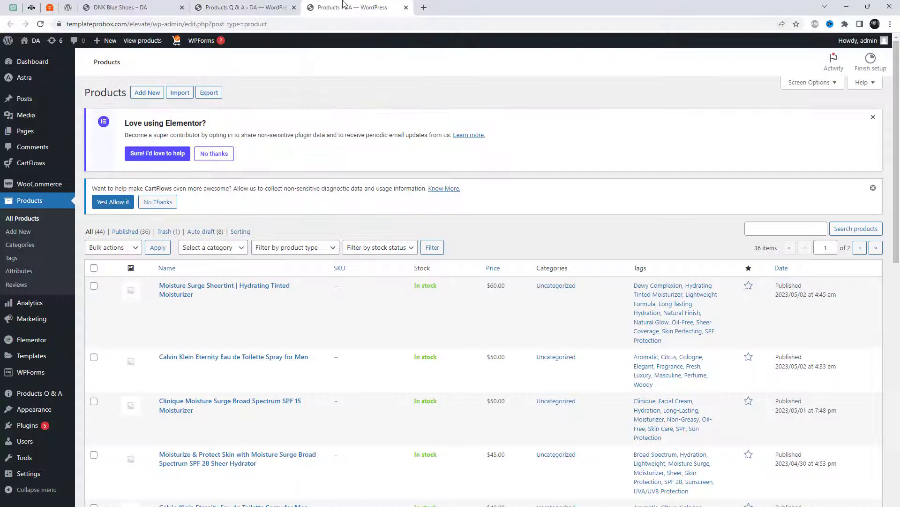
scroll(488, 331, "down", 3)
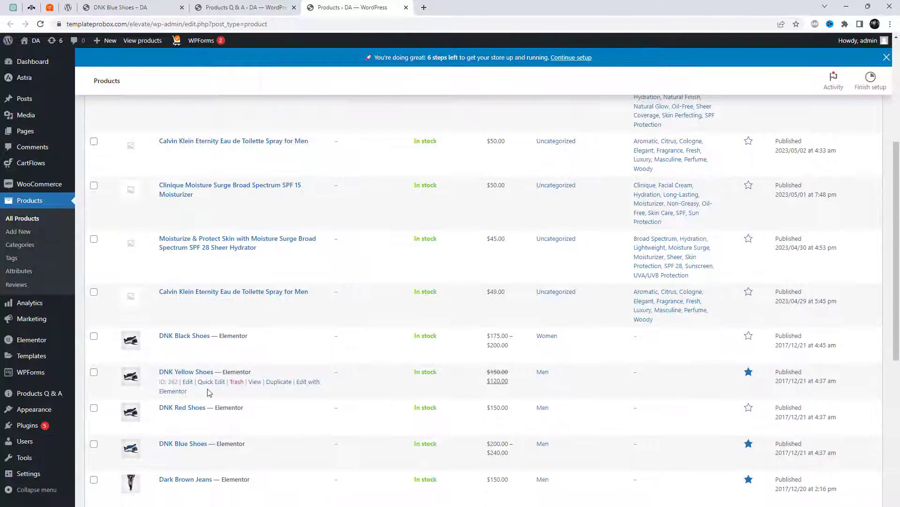
right_click(188, 350)
left_click(218, 360)
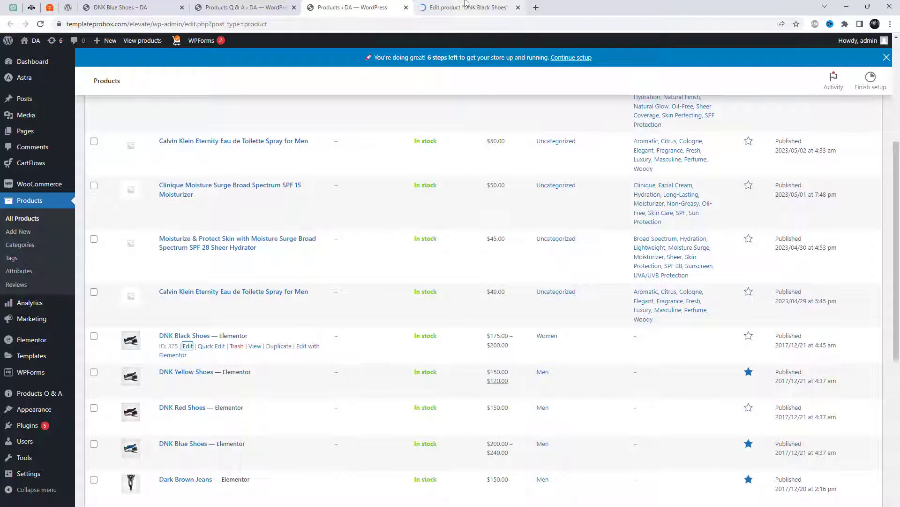
left_click(466, 3)
Copy Question 4 from the Notepad notes into the Q & A question field of DNK Black Shoes: "Can the laces be swapped out for a different color?".
scroll(555, 365, "down", 5)
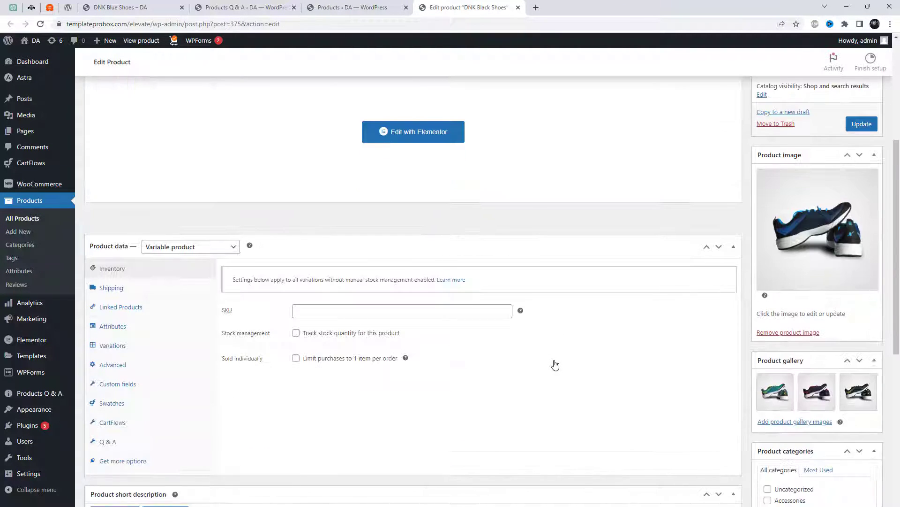
scroll(555, 364, "down", 3)
left_click(143, 308)
left_click(305, 137)
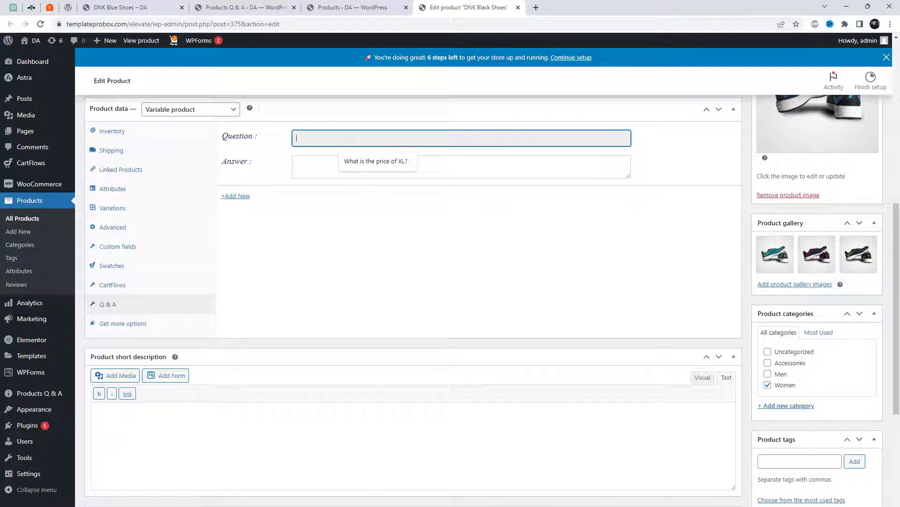
key("alt+Tab")
left_click_drag(309, 225, 118, 225)
key("ctrl+c")
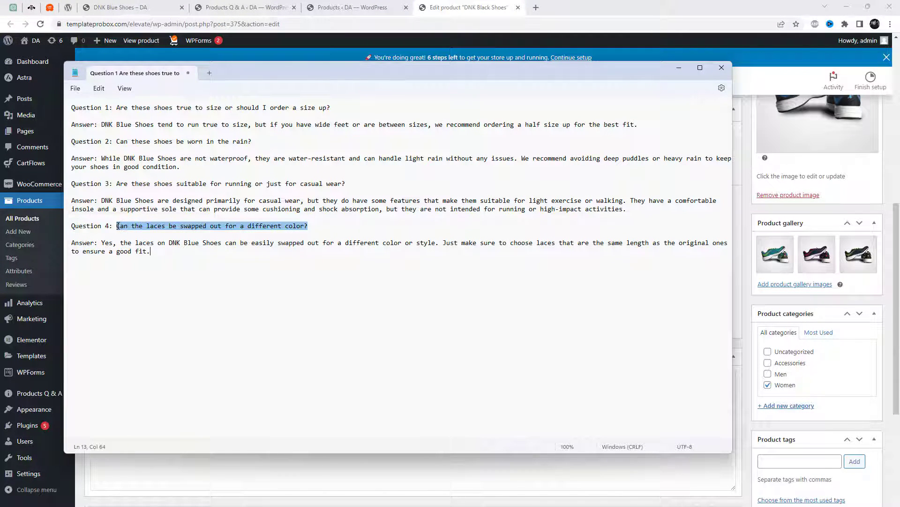
left_click(678, 69)
left_click(341, 139)
key("ctrl+v")
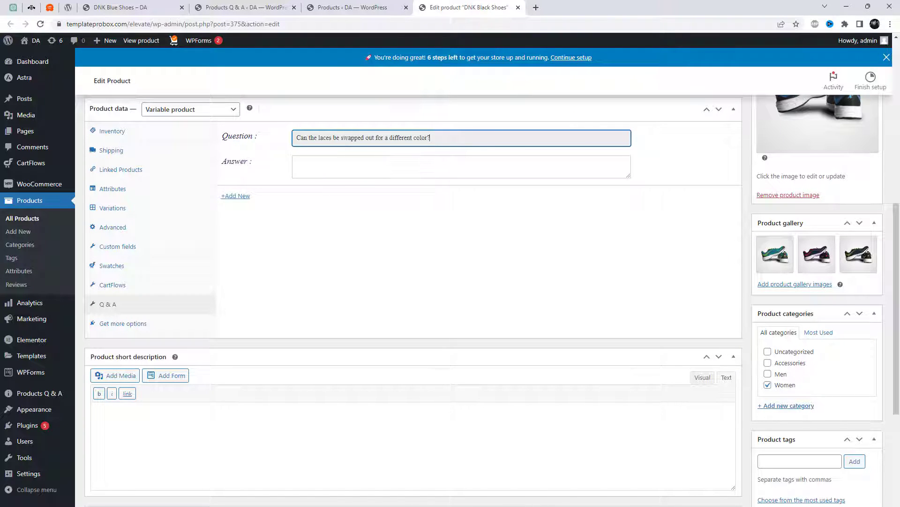
Copy the answer to Question 4 about swapping laces from the Notepad notes into the product's Q & A answer field.
key("alt+Tab")
left_click_drag(151, 252, 103, 246)
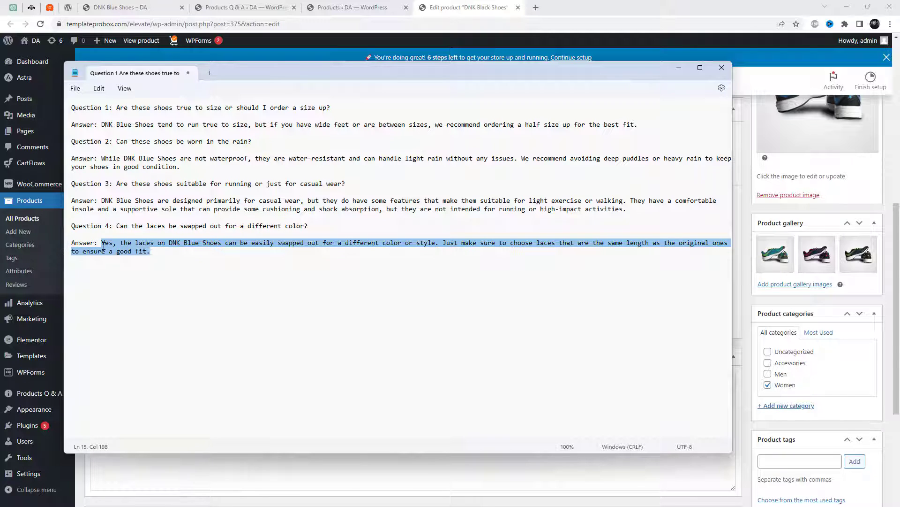
key("ctrl+c")
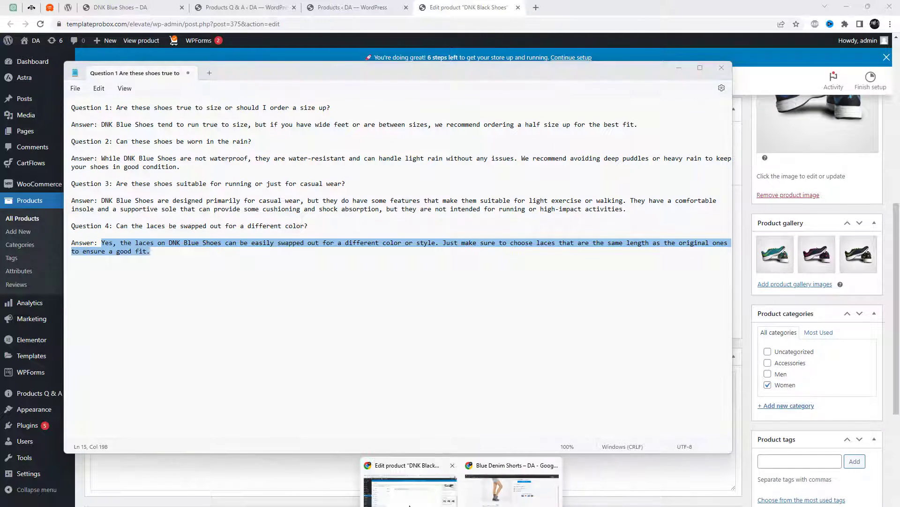
key("alt+Tab")
left_click(340, 167)
key("ctrl+v")
Add a second, blank question entry to the product's Q & A, toggle its approval, and update DNK Black Shoes.
scroll(422, 347, "up", 3)
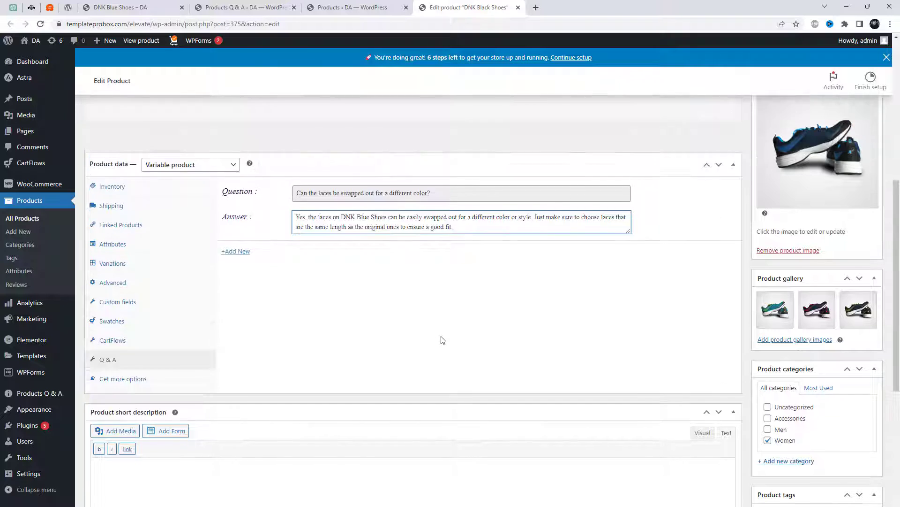
scroll(441, 351, "up", 3)
left_click(235, 430)
scroll(368, 455, "down", 3)
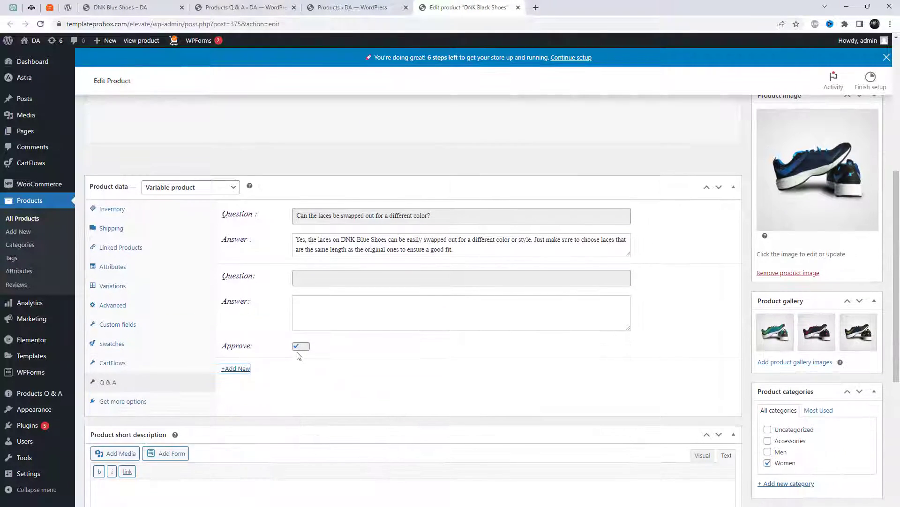
left_click(297, 347)
scroll(844, 401, "up", 6)
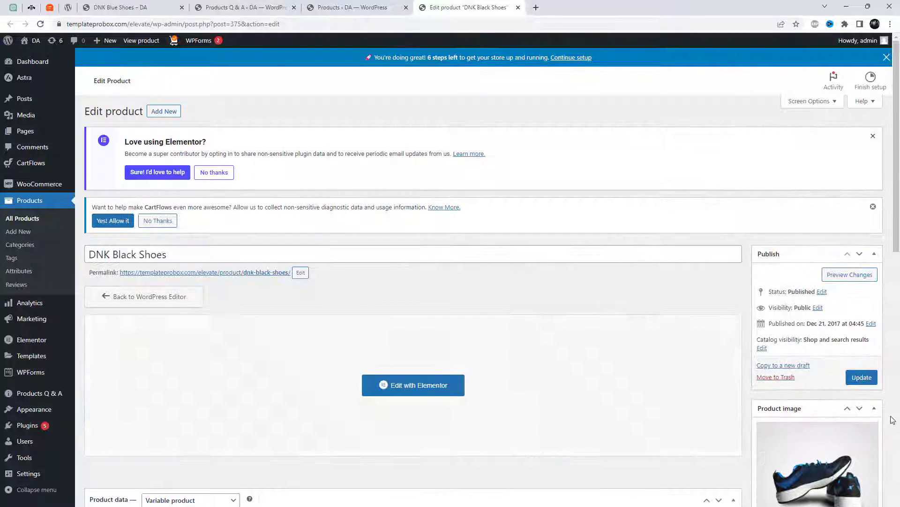
left_click(864, 379)
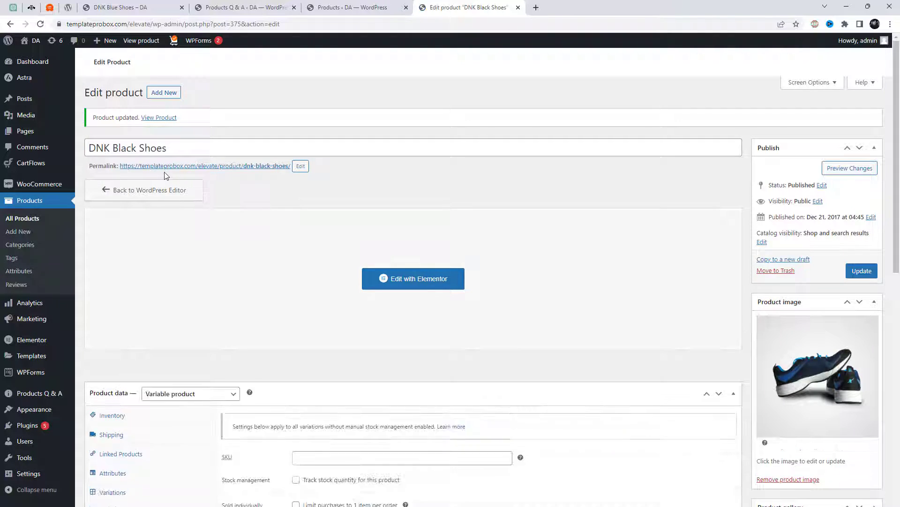
Open the DNK Black Shoes store page in a new tab and view its Q & A section.
right_click(150, 281)
left_click(171, 291)
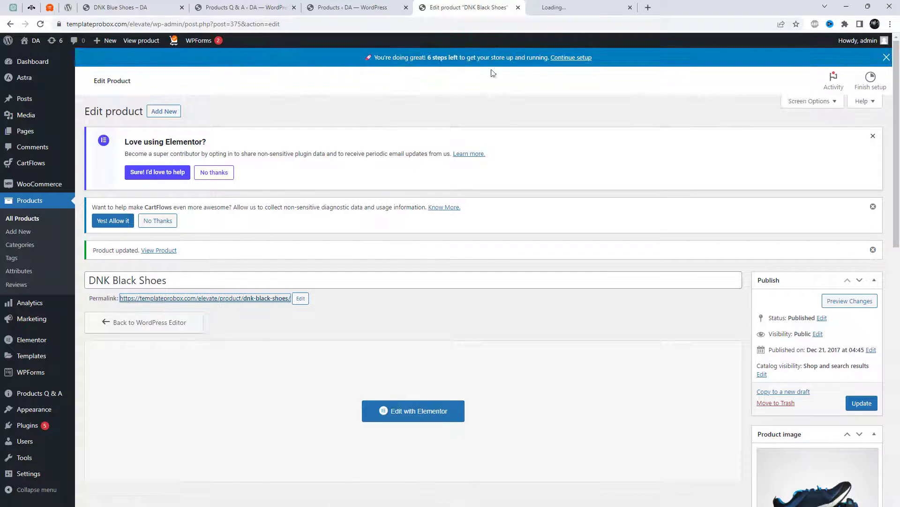
left_click(569, 6)
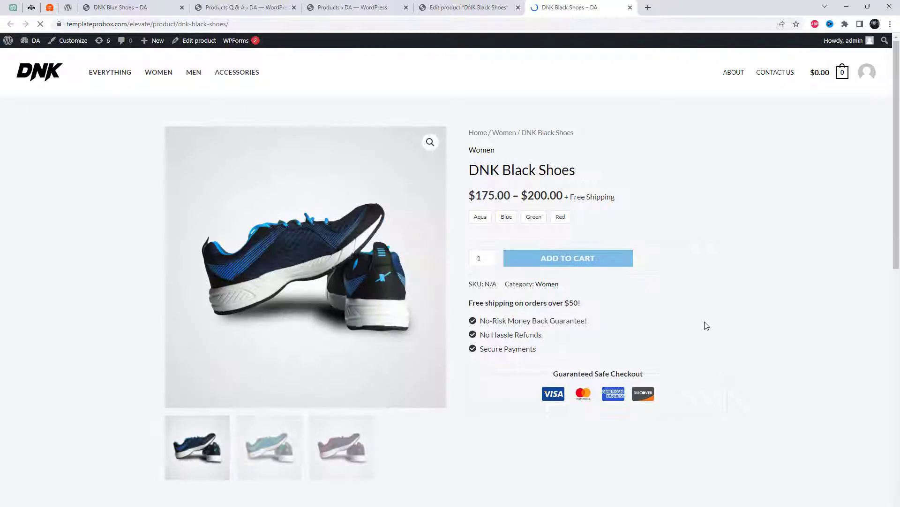
scroll(705, 325, "down", 5)
left_click(312, 299)
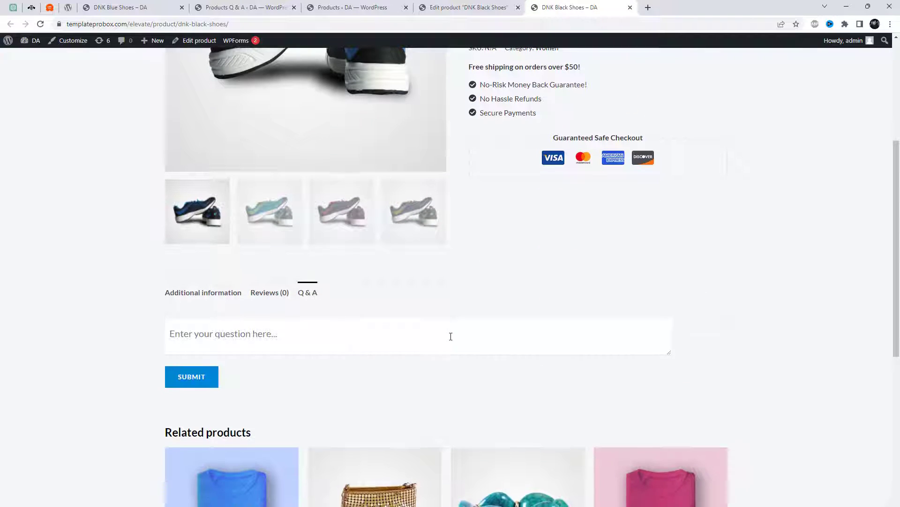
Return to the DNK Black Shoes product editor, approve the laces question in its Q & A data, and update the product.
scroll(451, 336, "down", 3)
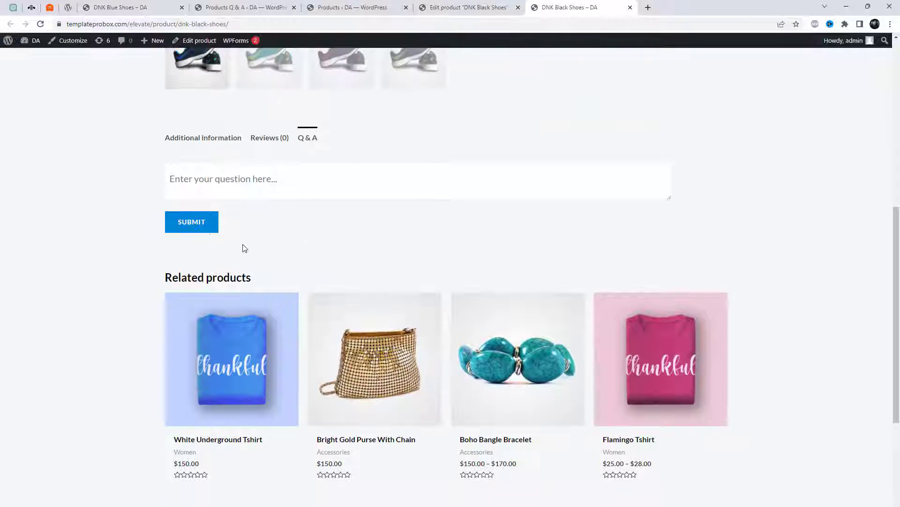
left_click(459, 5)
scroll(470, 302, "down", 5)
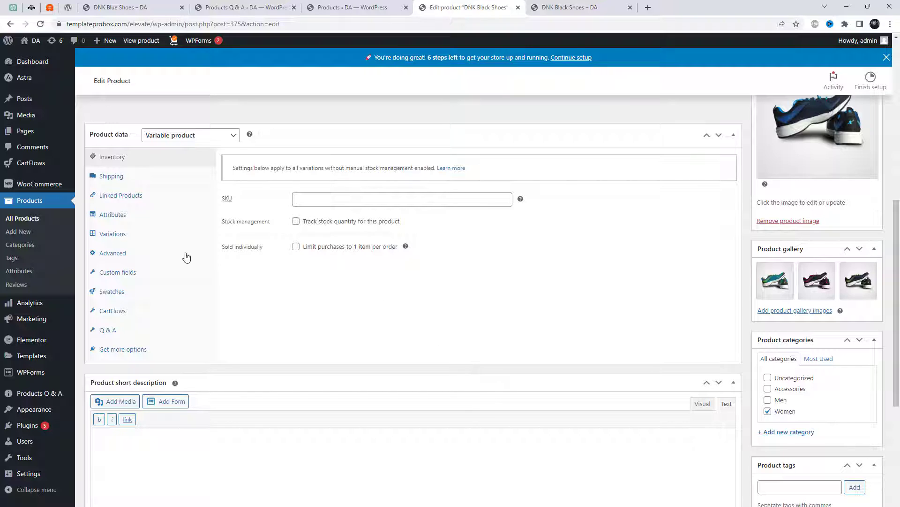
left_click(132, 332)
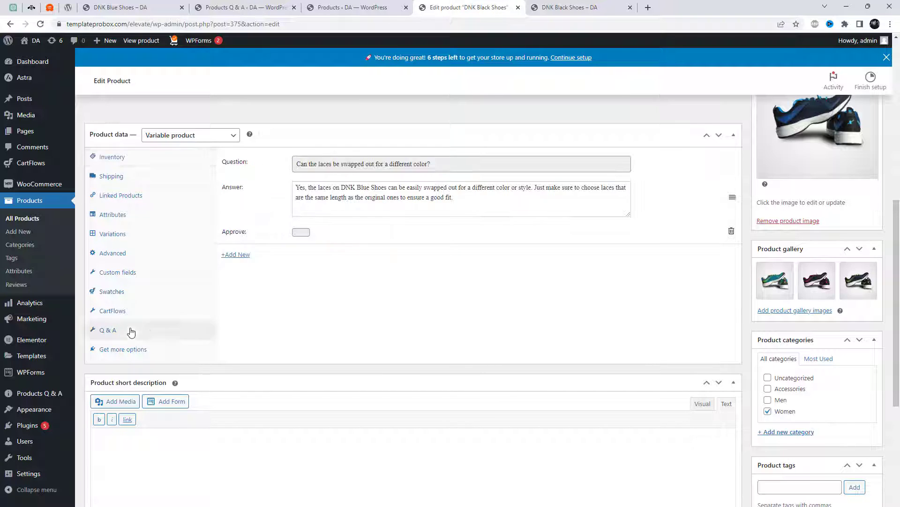
left_click(302, 233)
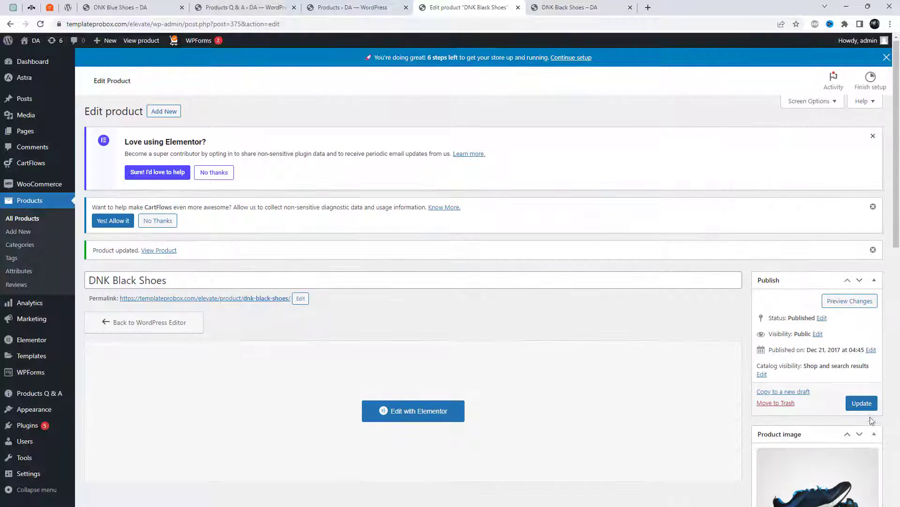
left_click(864, 407)
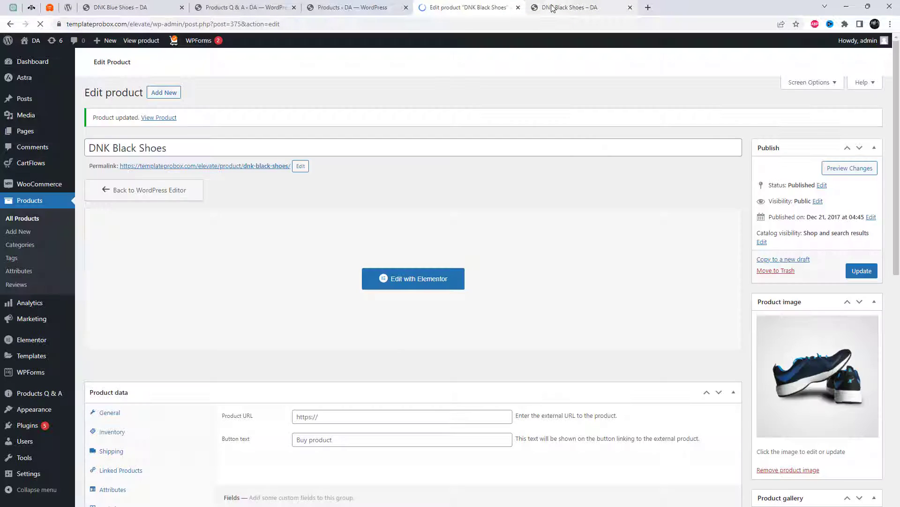
Reload the DNK Black Shoes store page and open its Q & A section.
left_click(545, 7)
right_click(530, 105)
left_click(555, 135)
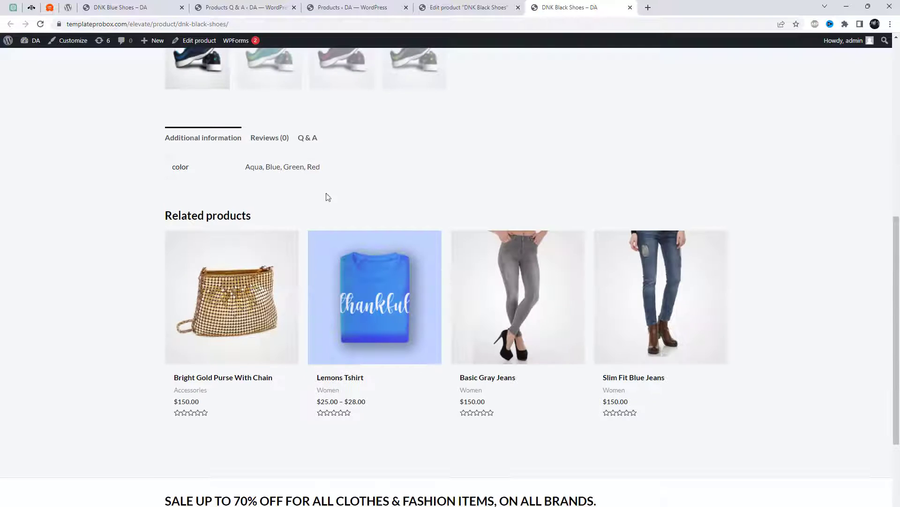
left_click(309, 139)
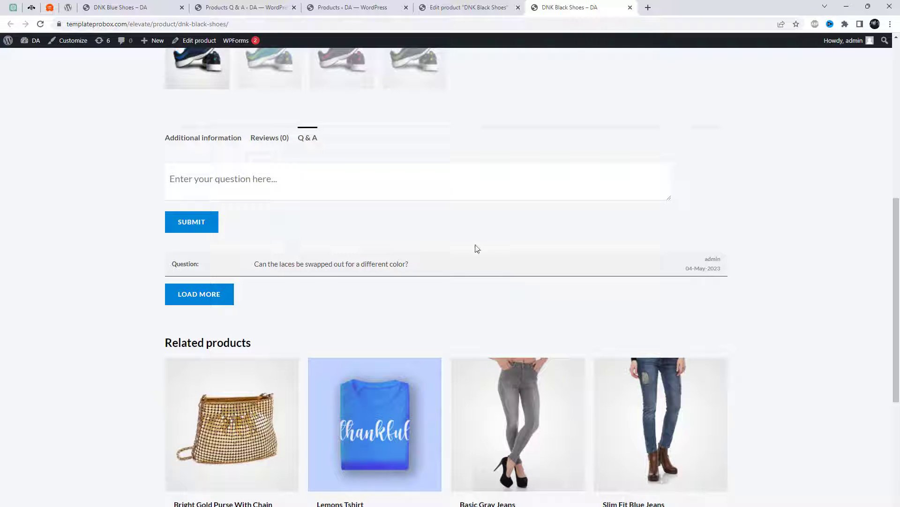
Expand and collapse the laces question several times to examine its answer in the accordion.
left_click(464, 266)
scroll(464, 266, "down", 2)
left_click(442, 192)
left_click(441, 191)
left_click(442, 191)
left_click(441, 191)
left_click(438, 189)
scroll(422, 197, "up", 2)
left_click(427, 263)
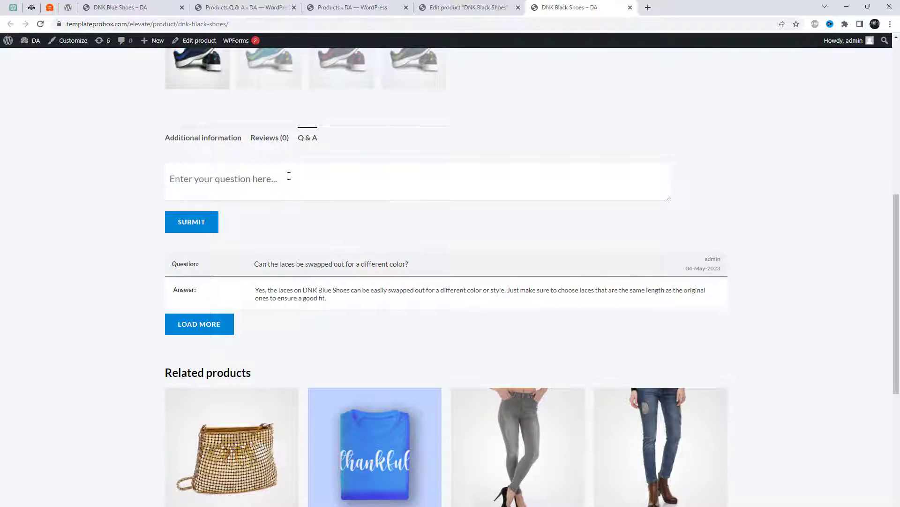
Copy Question 1 from the Notepad notes, "Are these shoes true to size or should I order a size up?", and submit it on the store page.
left_click(549, 483)
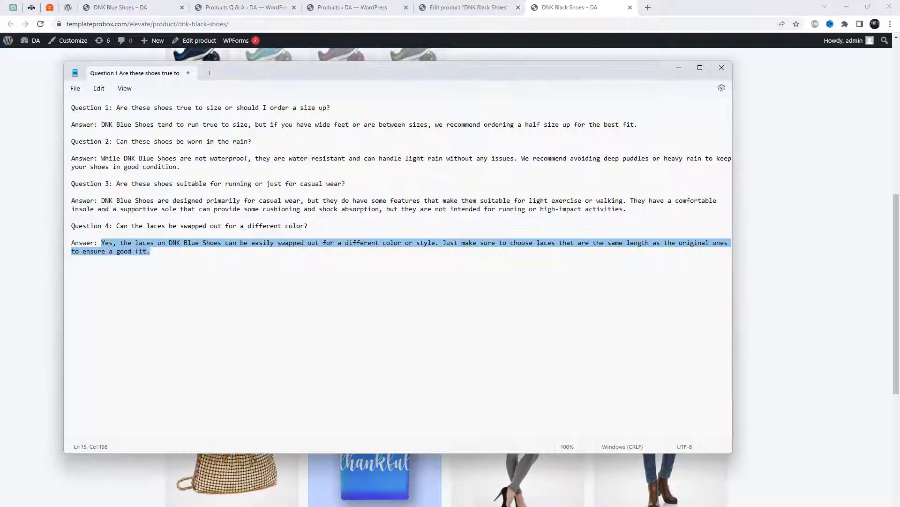
left_click_drag(383, 79, 424, 284)
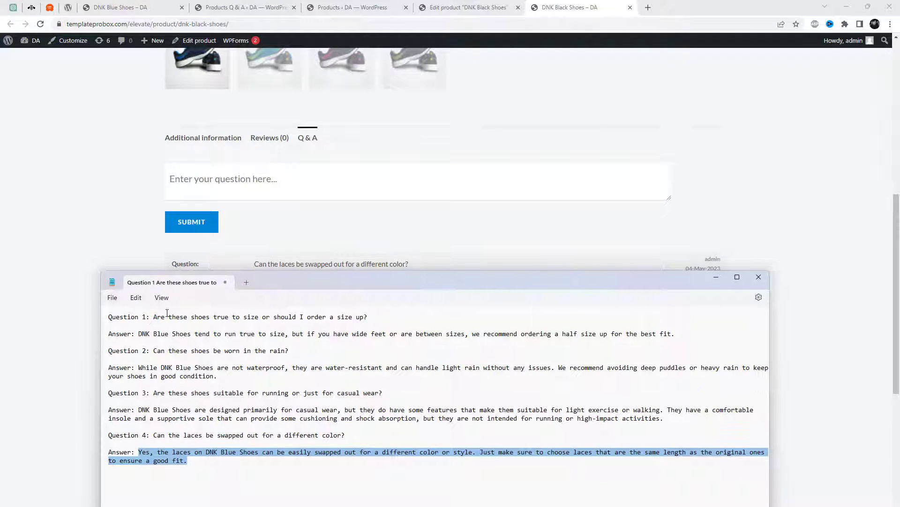
left_click_drag(155, 316, 364, 316)
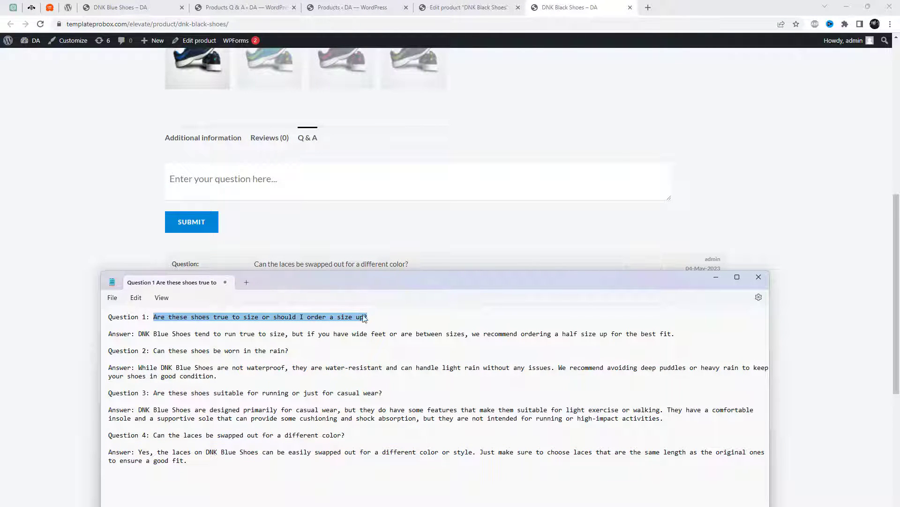
left_click(122, 218)
left_click(234, 186)
key("ctrl+v")
left_click(212, 229)
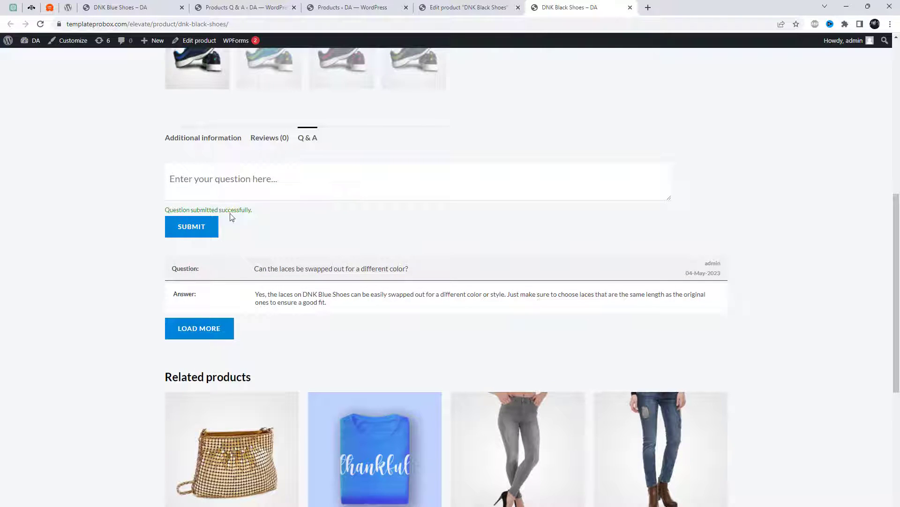
Reload the store page, reopen its Q & A section, and inspect the answer area of the sizing question.
right_click(351, 149)
left_click(384, 183)
left_click(307, 139)
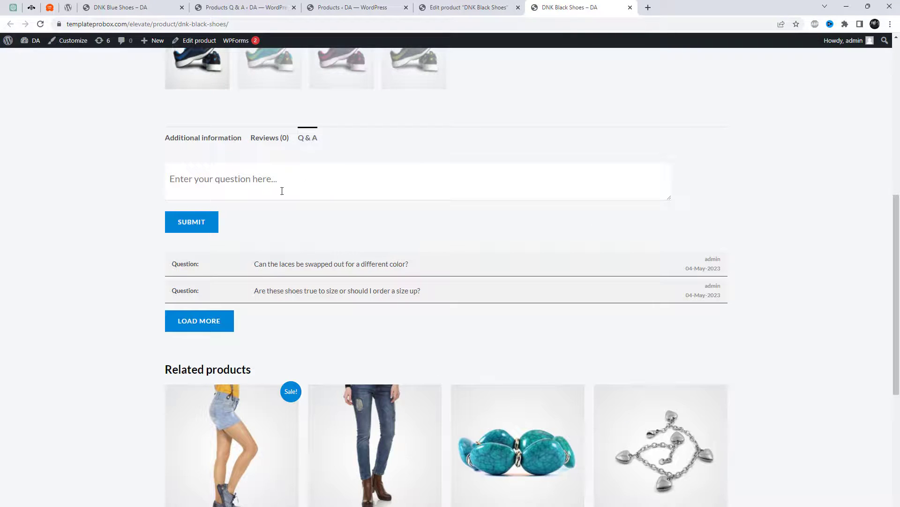
left_click(422, 266)
left_click(428, 321)
scroll(285, 251, "down", 2)
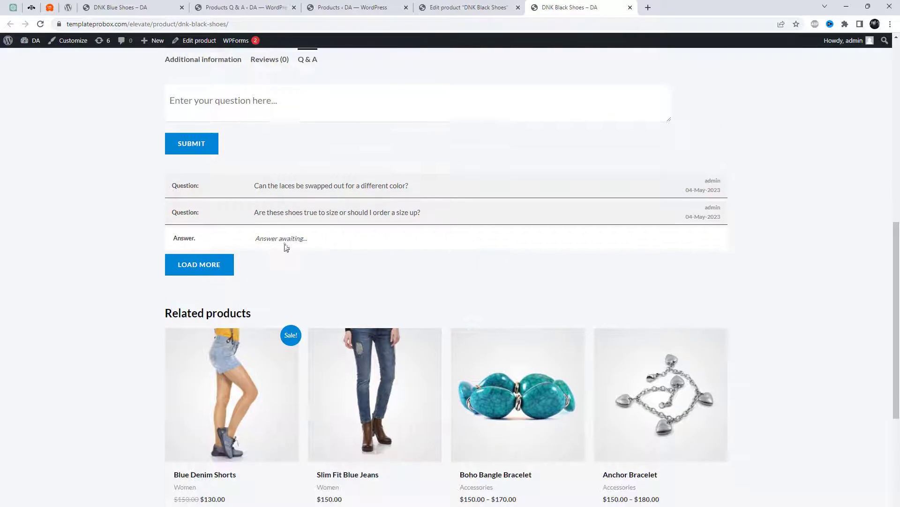
left_click_drag(256, 239, 315, 242)
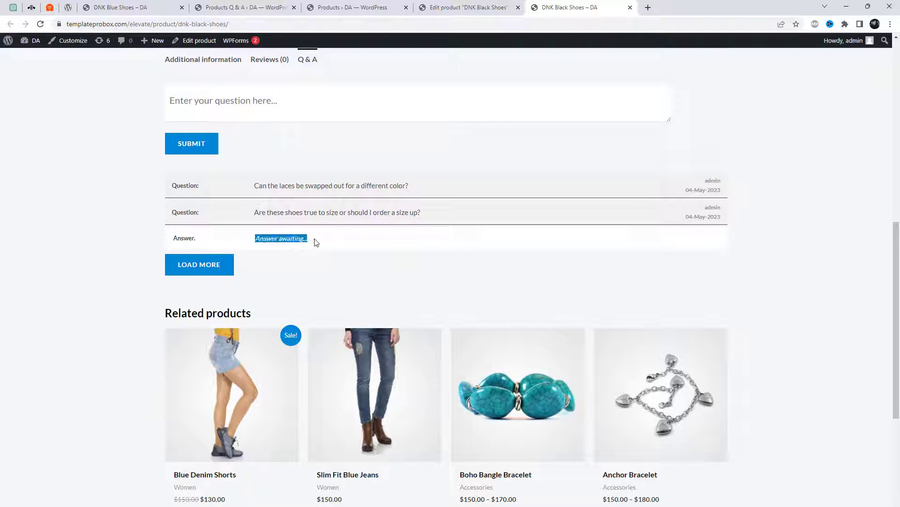
Reload the DNK Black Shoes product editor and open its Q & A entries.
left_click(497, 7)
right_click(525, 110)
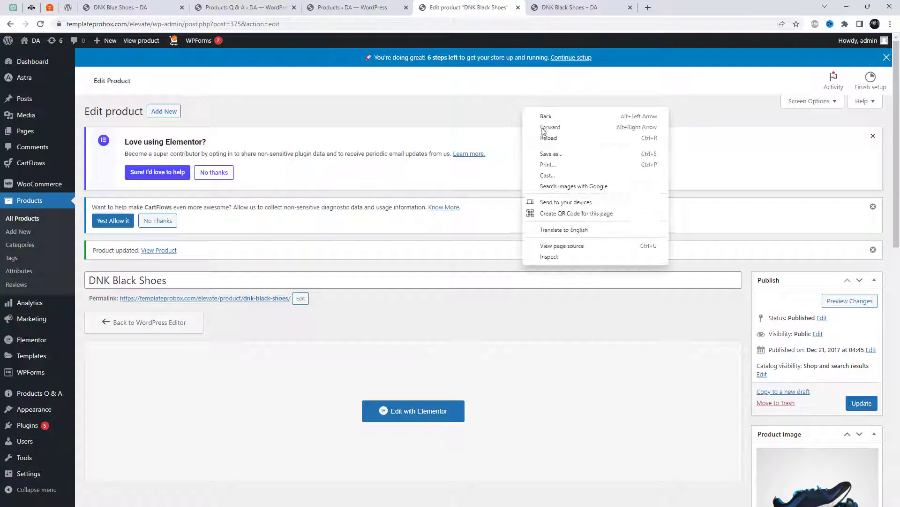
left_click(547, 138)
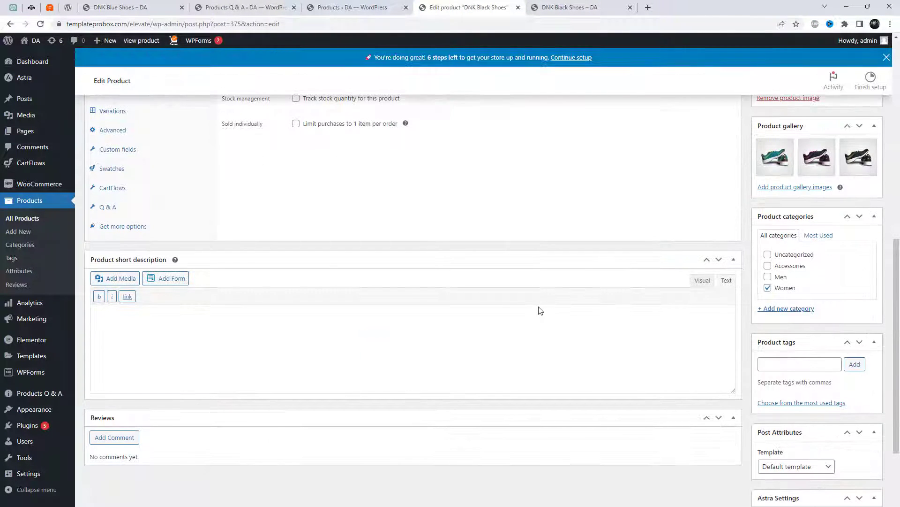
left_click(131, 233)
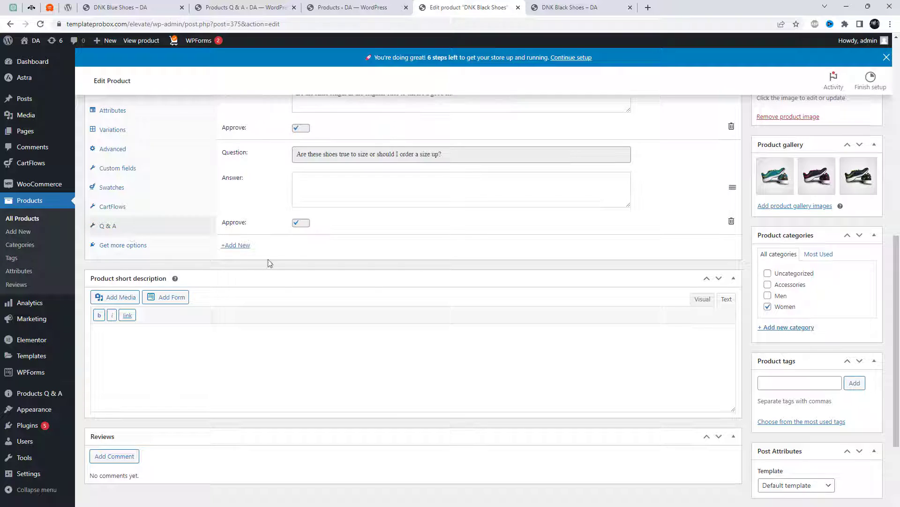
scroll(352, 275, "up", 3)
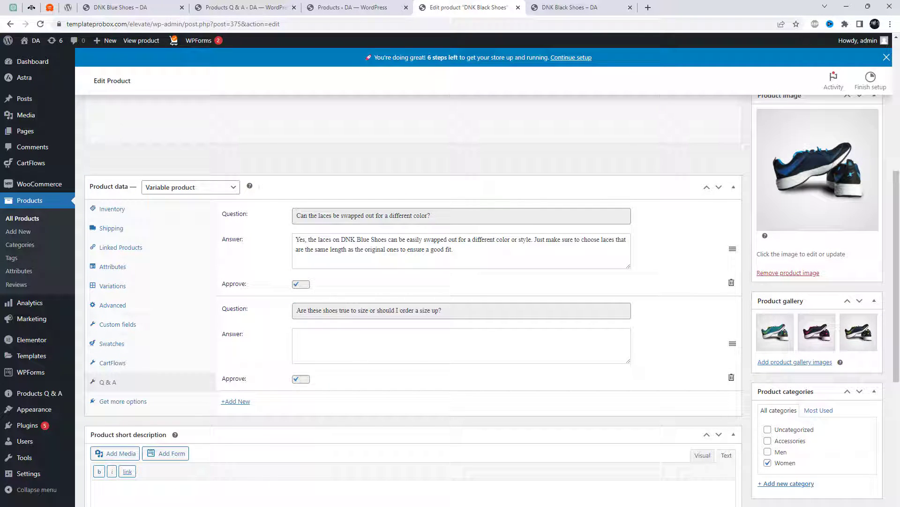
Copy Question 1's answer from the Notepad notes, starting at "Blue Shoes tend to run true to size", into the sizing question and update the product.
key("alt+Tab")
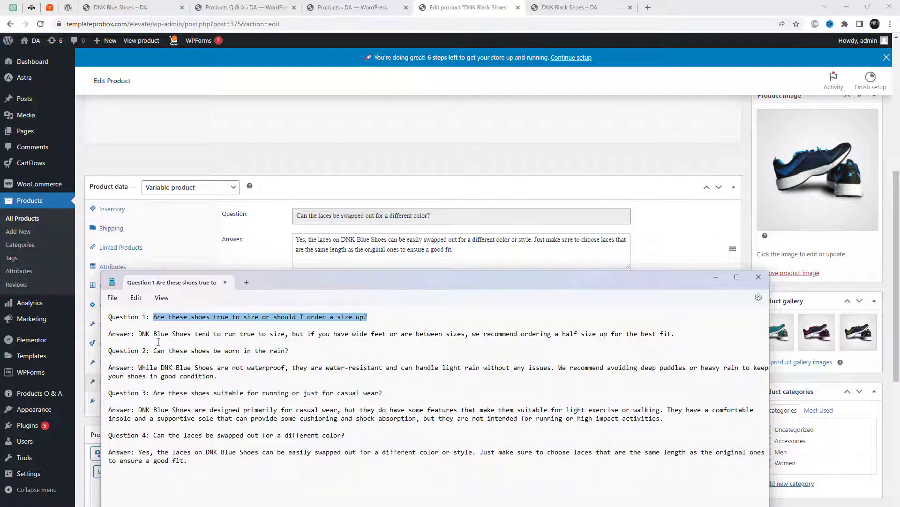
left_click_drag(155, 334, 687, 332)
key("ctrl+c")
left_click(722, 277)
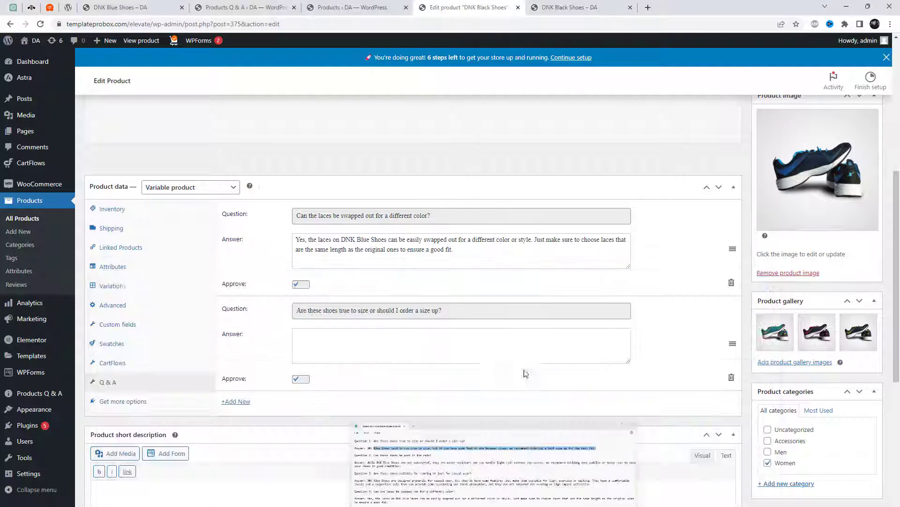
left_click(352, 338)
key("ctrl+v")
left_click(296, 379)
left_click(861, 377)
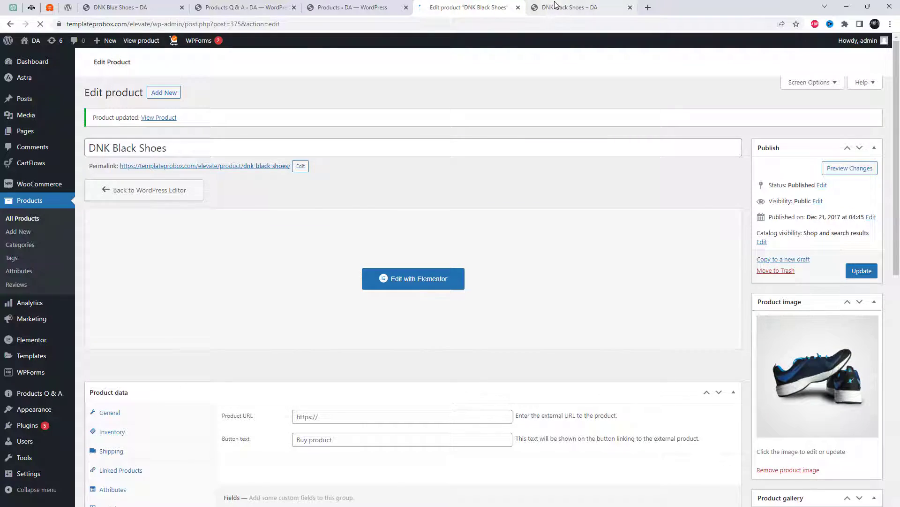
Reload the DNK Black Shoes store page and review the answers to both questions in its Q & A section.
left_click(559, 7)
right_click(446, 140)
left_click(479, 171)
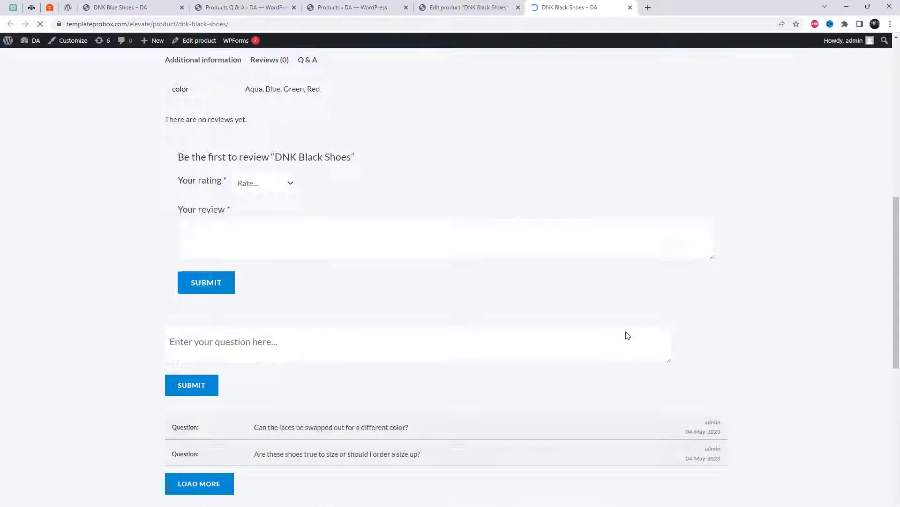
scroll(719, 334, "up", 3)
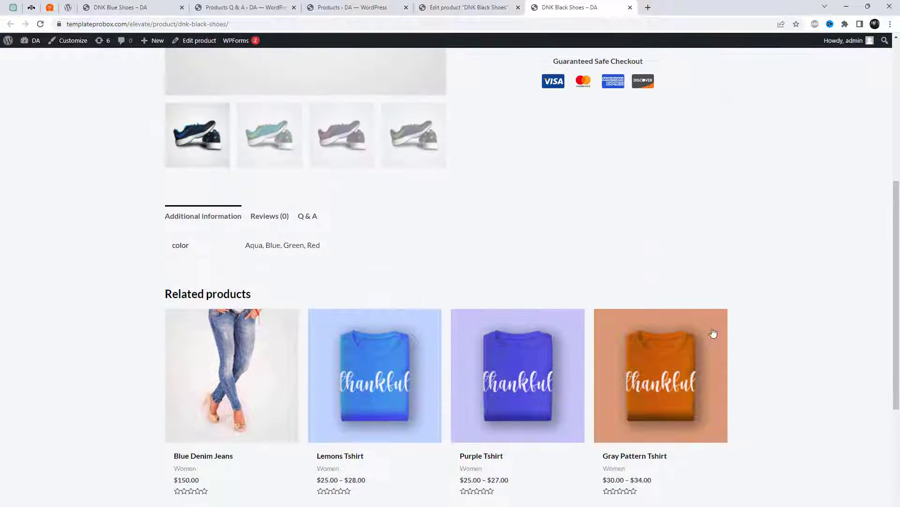
left_click(306, 219)
left_click(449, 352)
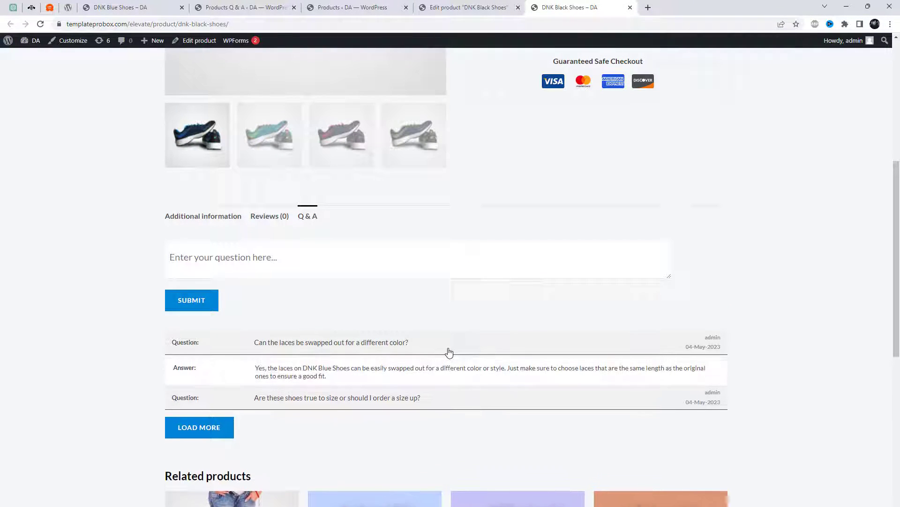
left_click(460, 390)
scroll(253, 323, "down", 2)
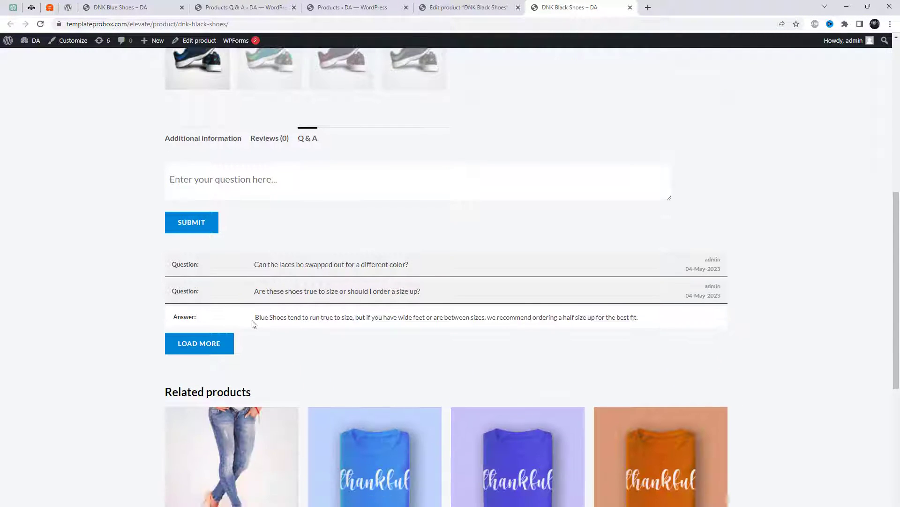
left_click_drag(255, 318, 641, 317)
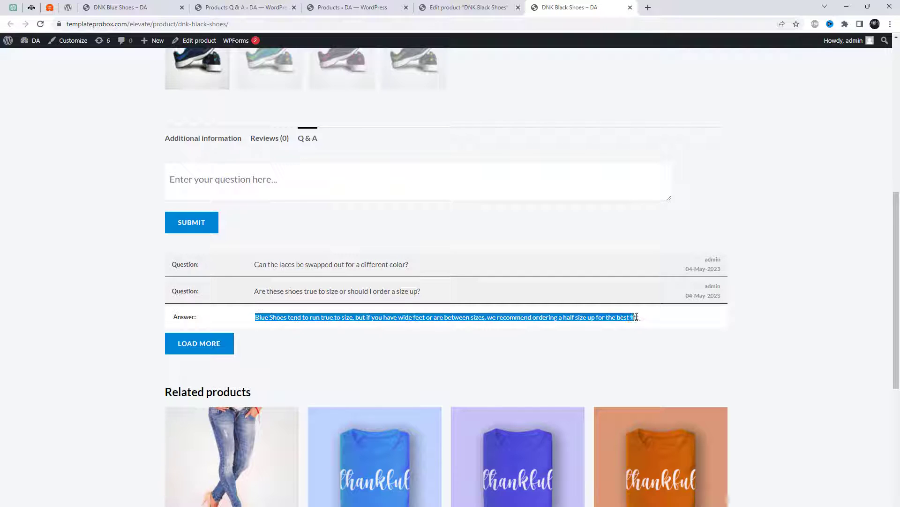
left_click(673, 341)
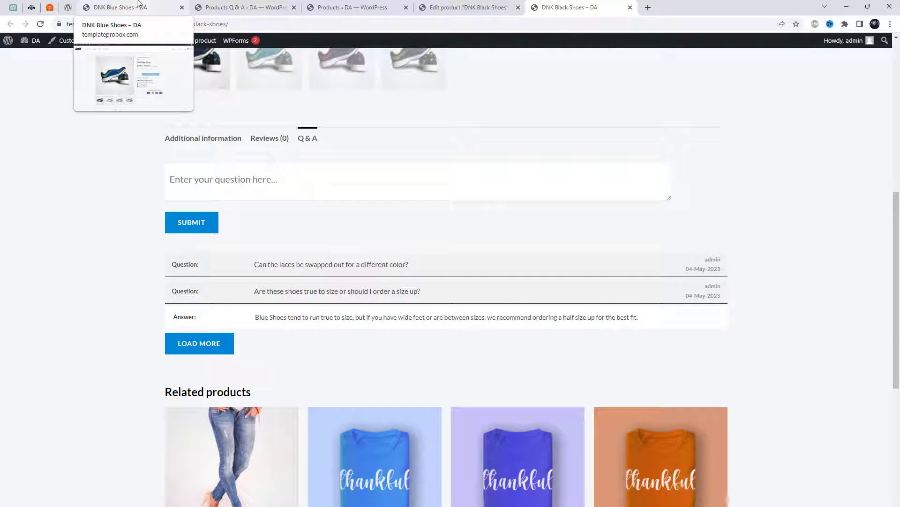
Open the Product Q & A settings and switch the question layout from Accordion to the other option.
left_click(203, 7)
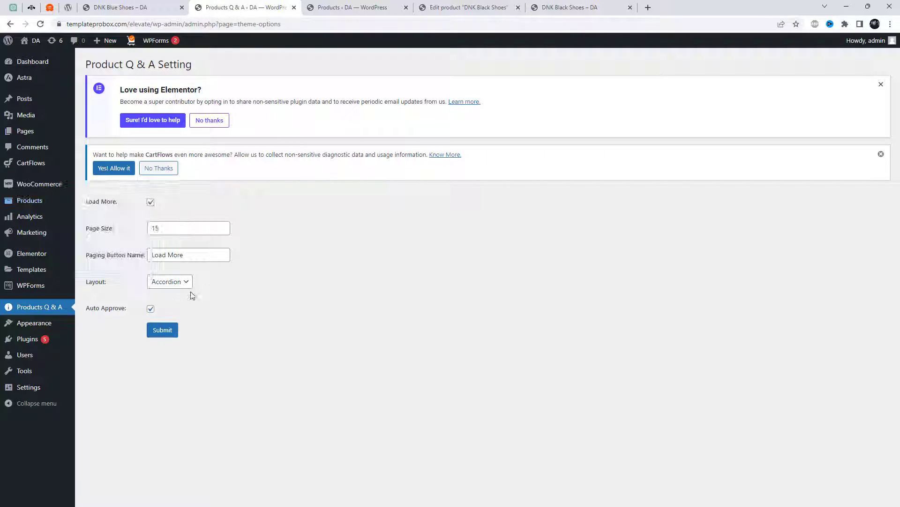
left_click(170, 281)
left_click(164, 291)
Set the paging button name to "More", turn off Auto Approve, and submit the Q & A settings.
double_click(160, 257)
key("BackSpace")
left_click(167, 335)
left_click(151, 311)
left_click(166, 334)
Reload the DNK Black Shoes store page and view its Q & A section with the new settings.
left_click(567, 8)
right_click(523, 220)
left_click(544, 254)
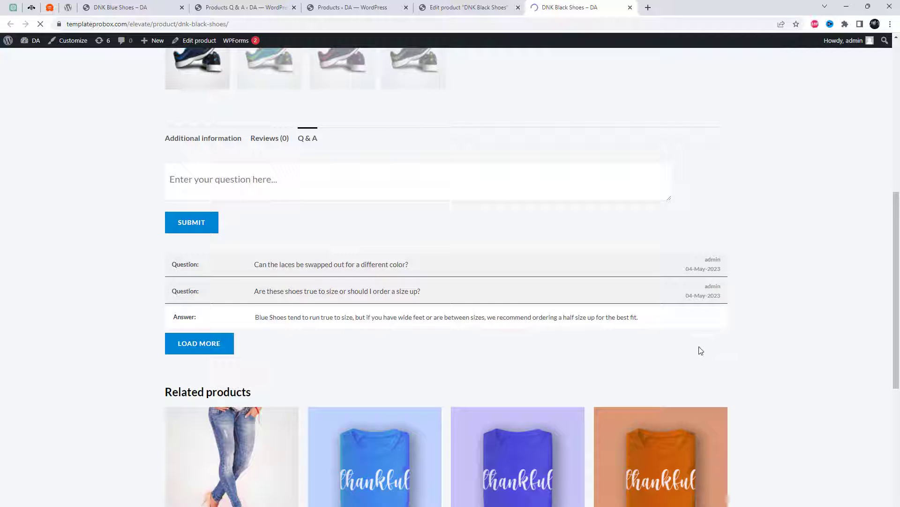
scroll(428, 295, "up", 2)
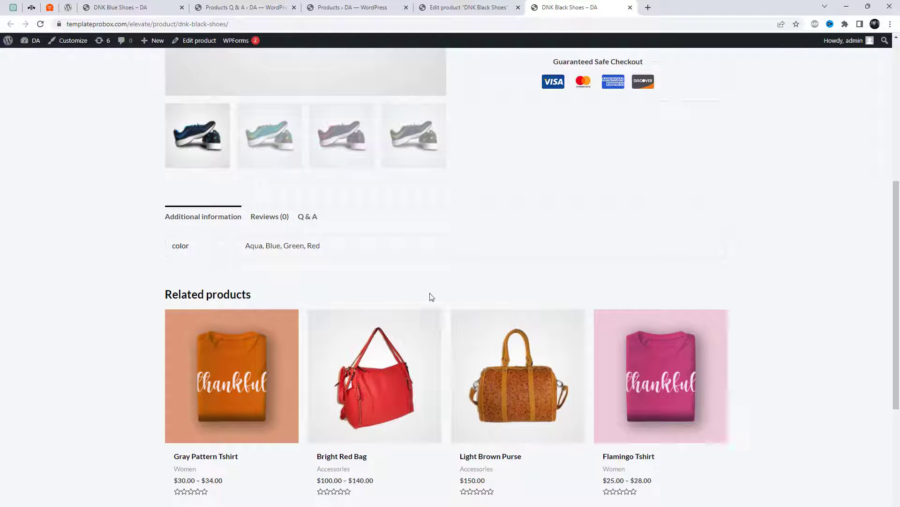
left_click(308, 217)
scroll(458, 312, "up", 4)
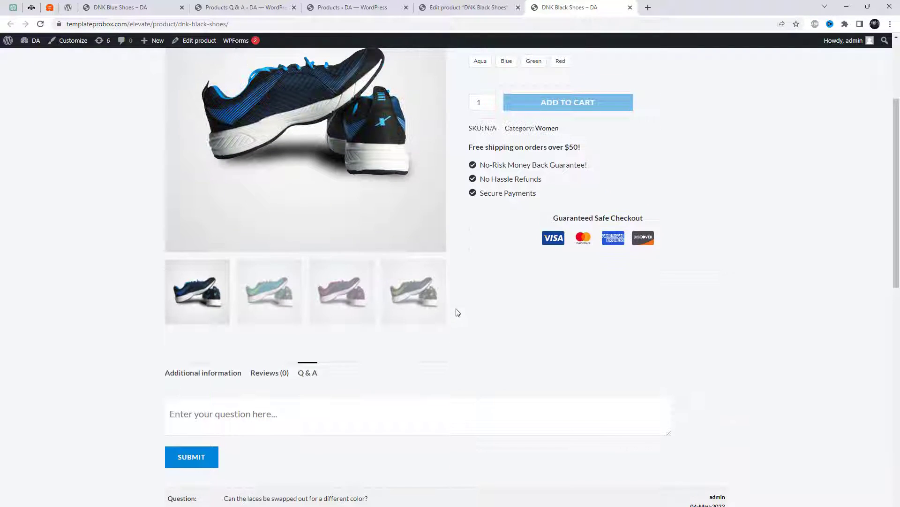
Submit the question "What is the price of Red shoes?" in the store page's Q & A section.
scroll(458, 312, "down", 4)
left_click(240, 261)
type("What is the price of Red shoes?")
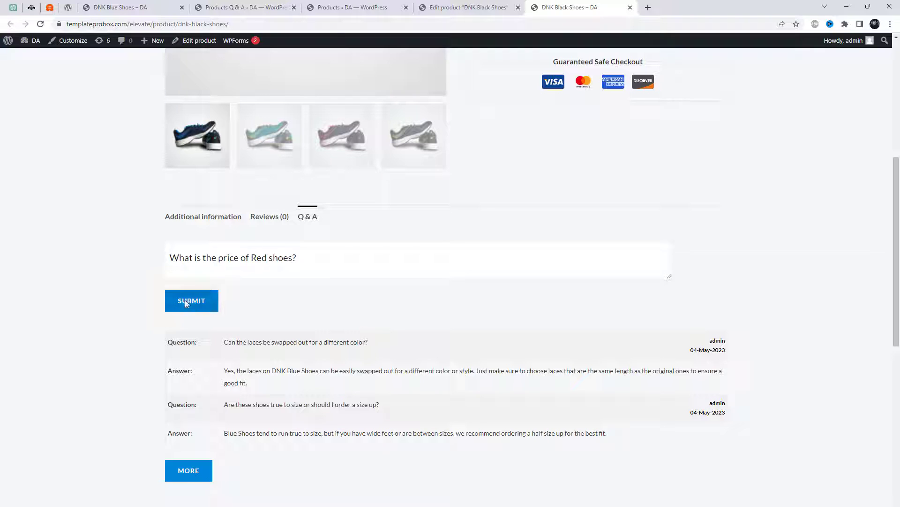
left_click(188, 304)
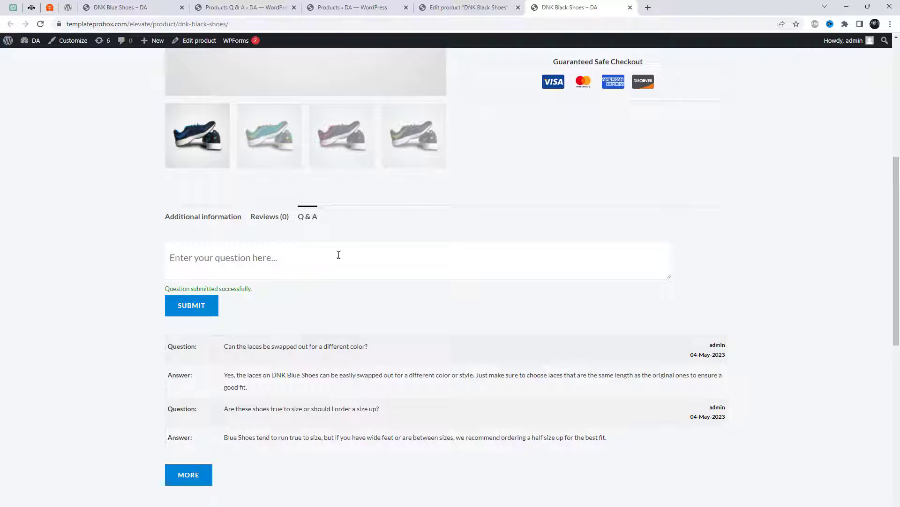
Reload the DNK Black Shoes store page and look for the Red shoes price question in its Q & A section.
right_click(398, 240)
left_click(432, 265)
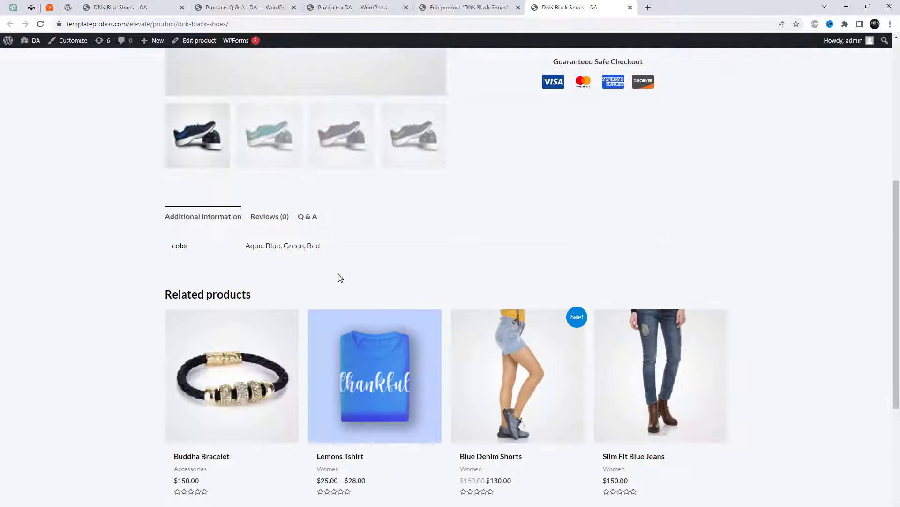
left_click(315, 223)
scroll(323, 355, "down", 3)
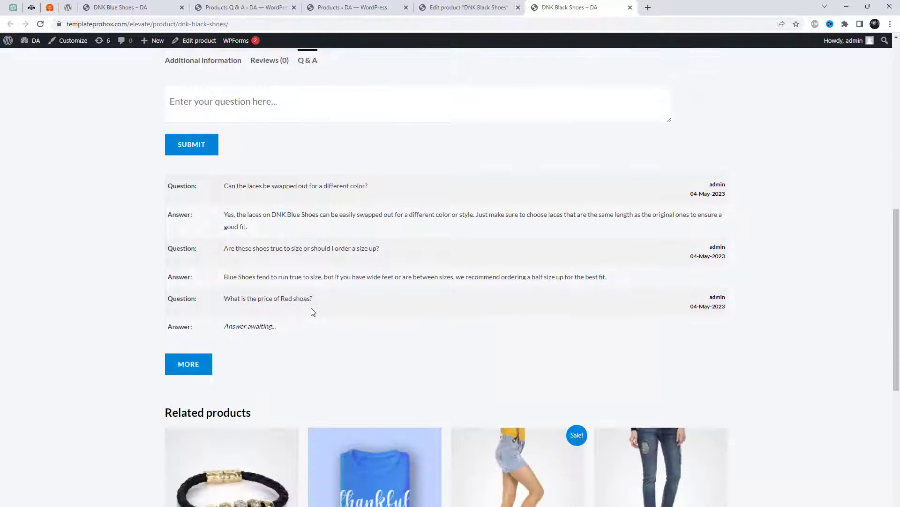
Switch to the DNK Black Shoes product editor, reload it, and open the Q & A product data.
left_click(493, 7)
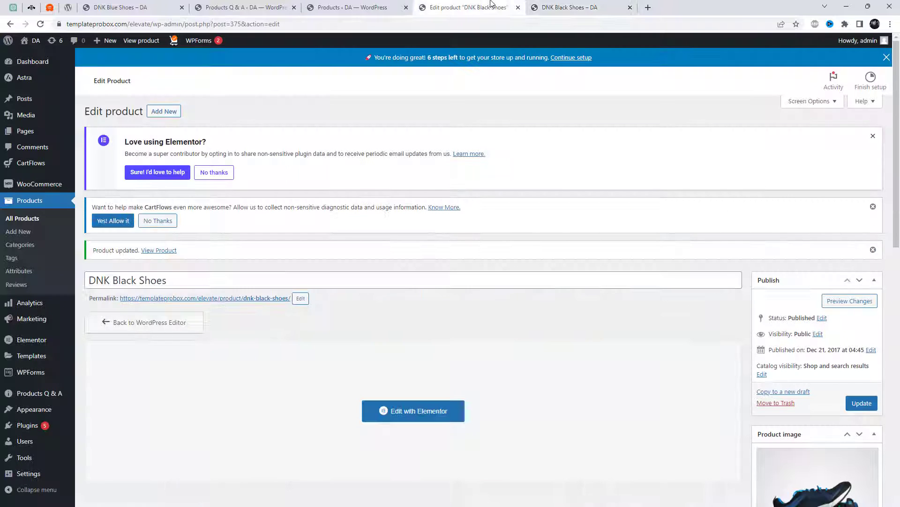
right_click(496, 213)
left_click(521, 238)
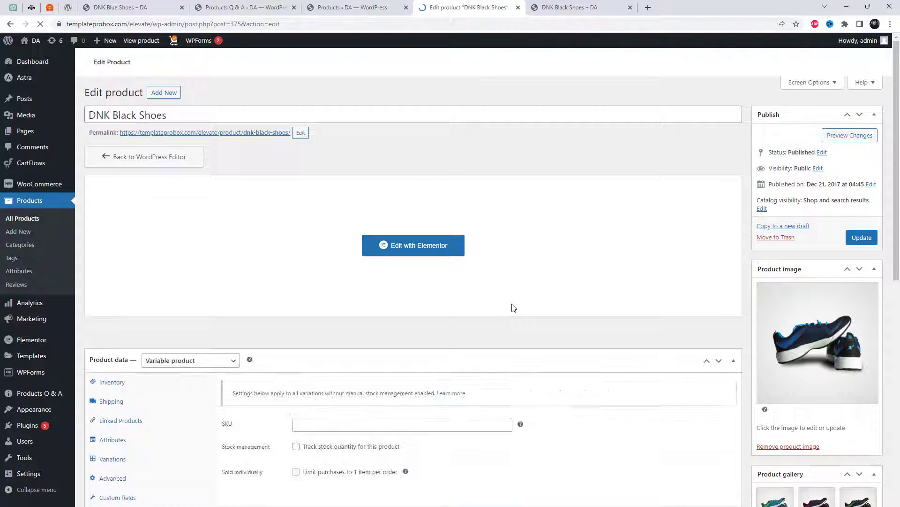
scroll(523, 308, "down", 8)
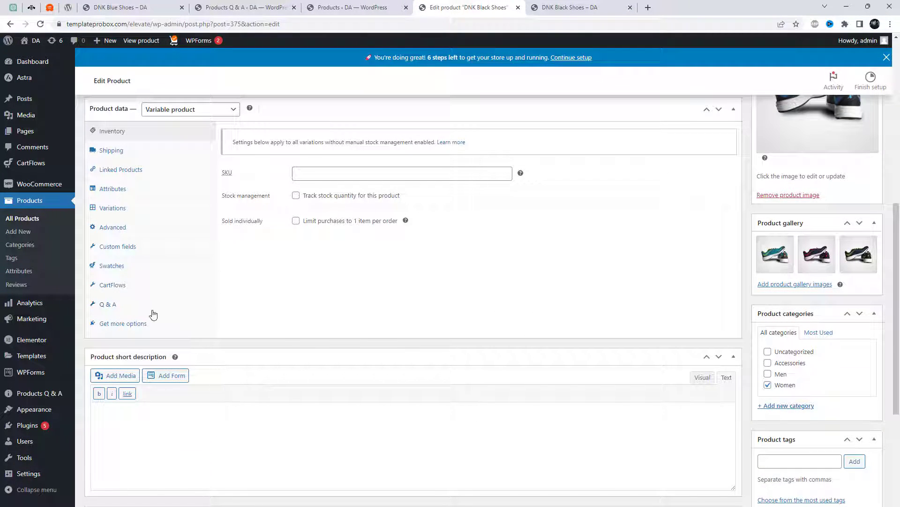
left_click(154, 312)
Answer the question "What is the price of Red shoes?" with "$110" and update the product.
scroll(367, 288, "down", 2)
left_click(368, 288)
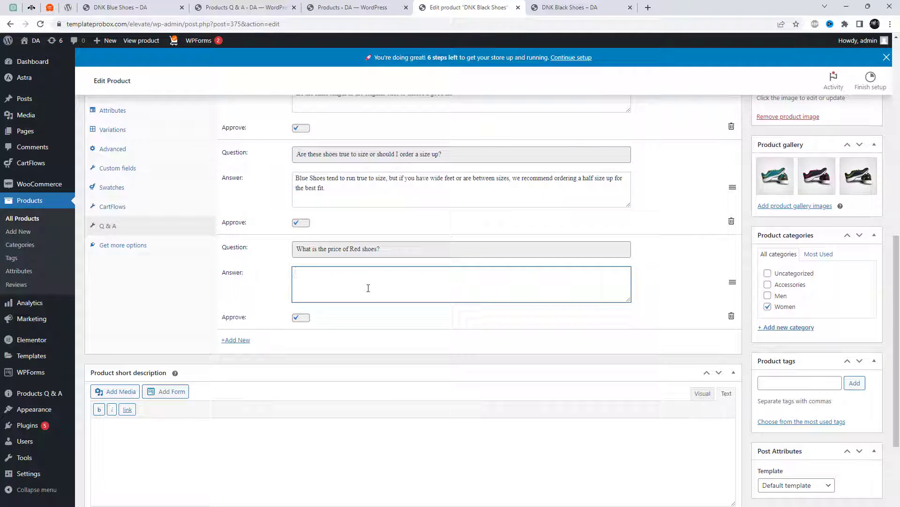
type("$110")
scroll(368, 288, "up", 5)
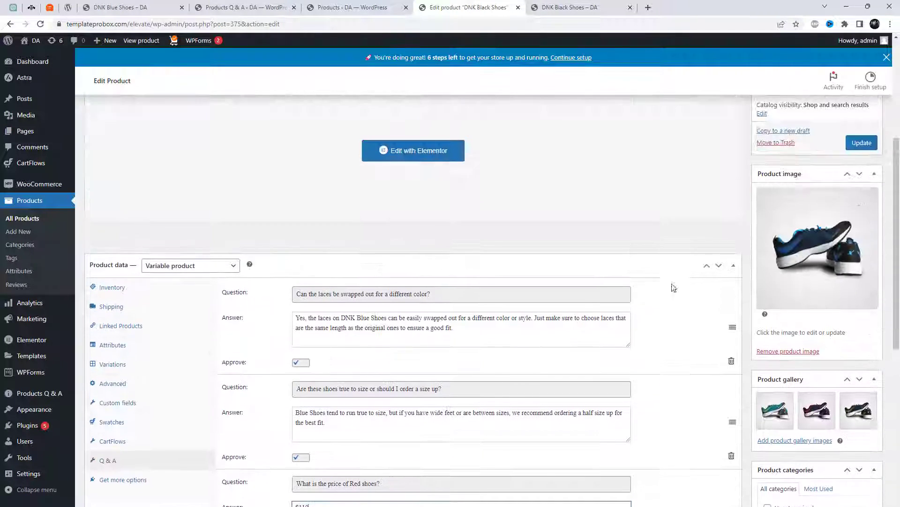
left_click(865, 143)
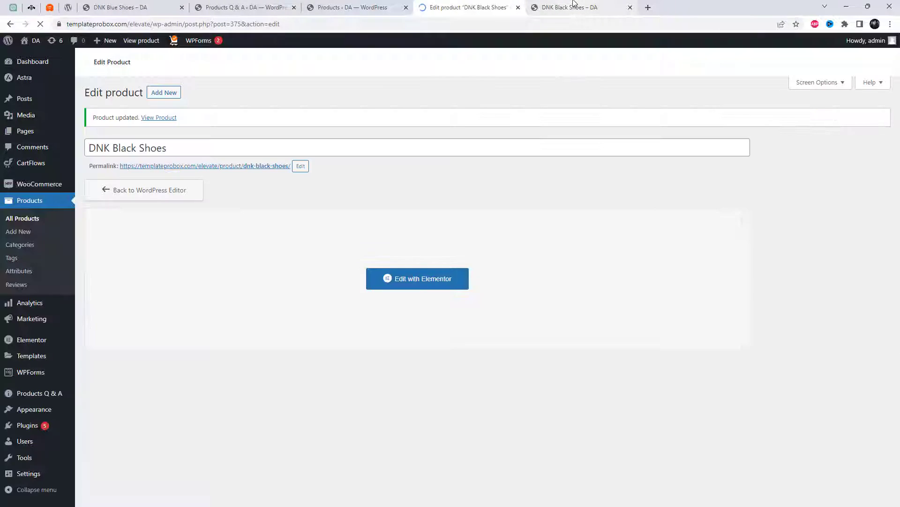
Reload the DNK Black Shoes store page and check the answer to the Red shoes price question under Q & A.
left_click(575, 4)
right_click(512, 147)
left_click(534, 173)
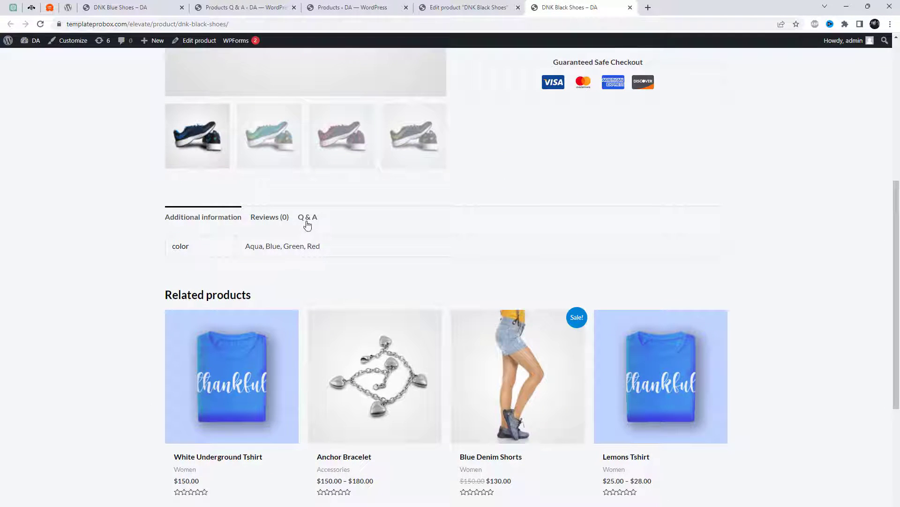
left_click(308, 218)
scroll(247, 342, "down", 3)
left_click_drag(238, 327, 222, 326)
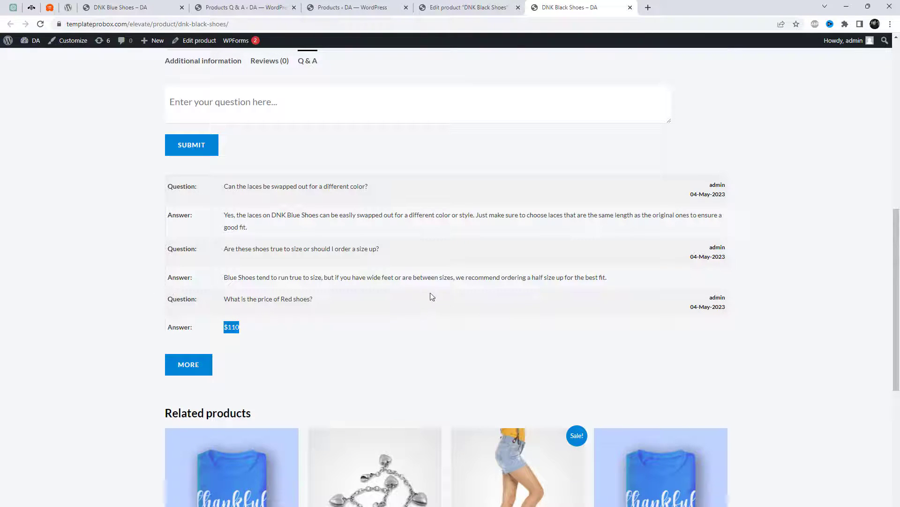
Copy Question 4, "Can the laces be swapped out for a different color?", from the text notes and submit it in the store page's Q & A section.
scroll(434, 305, "up", 2)
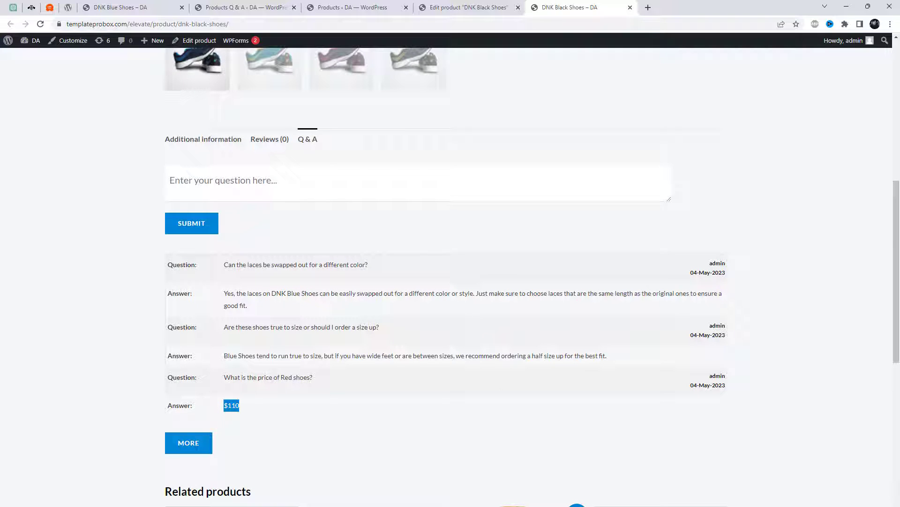
key("alt+Tab")
left_click_drag(155, 436, 354, 434)
key("ctrl+c")
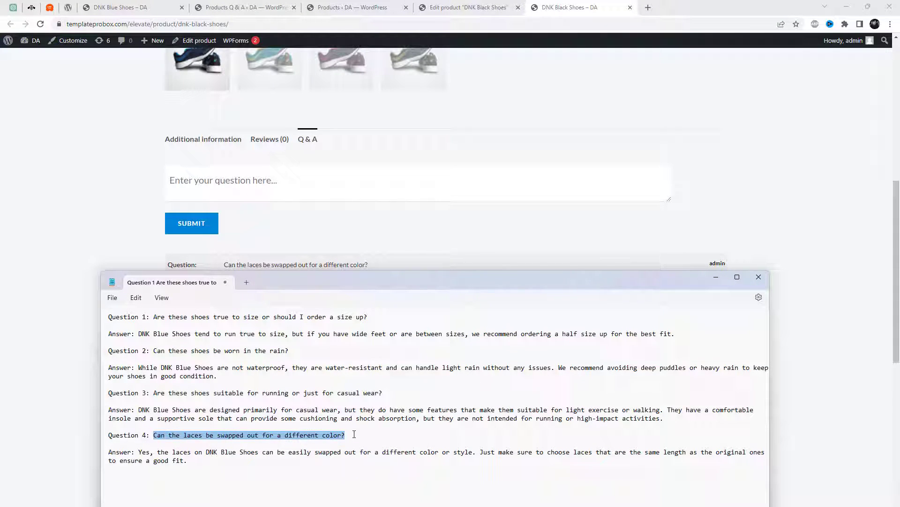
left_click(712, 279)
left_click(332, 187)
key("ctrl+v")
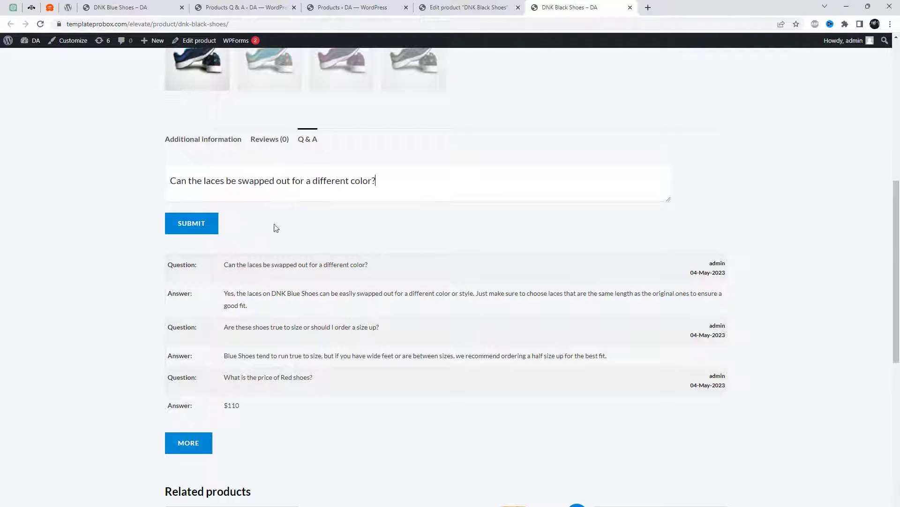
left_click(195, 231)
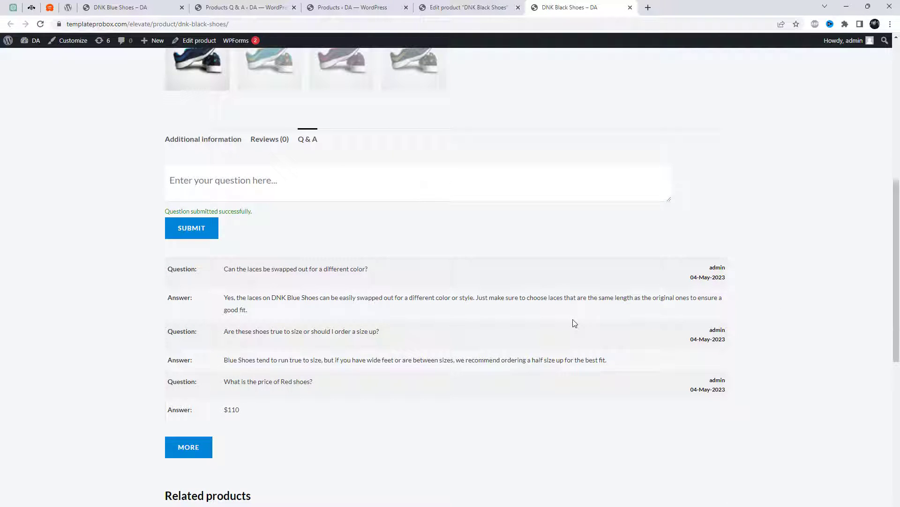
Reload the DNK Black Shoes product editor and copy the answer to Question 4 from the text notes.
left_click(469, 7)
right_click(516, 96)
left_click(539, 123)
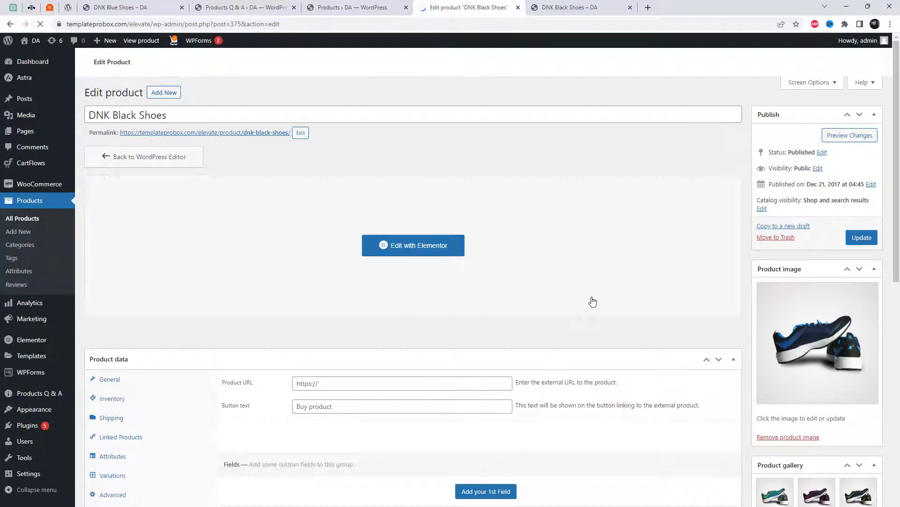
key("alt+Tab")
left_click_drag(187, 460, 141, 453)
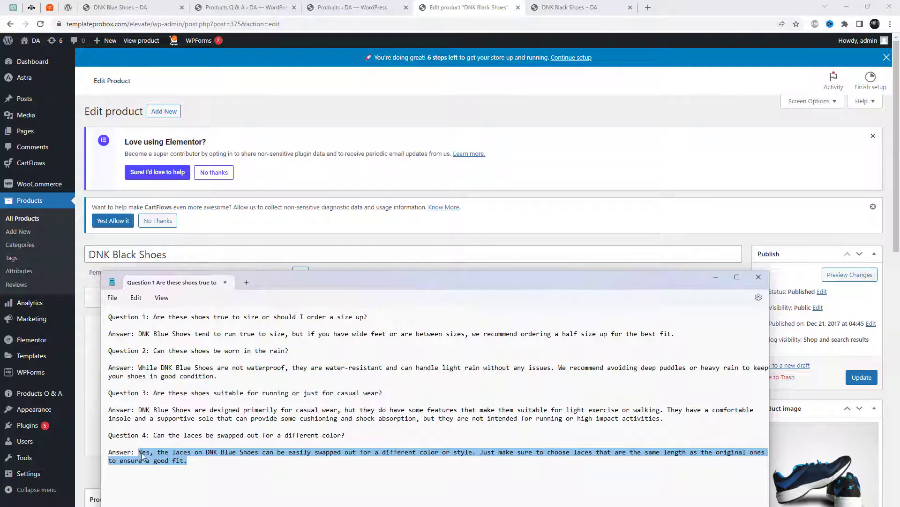
left_click(725, 278)
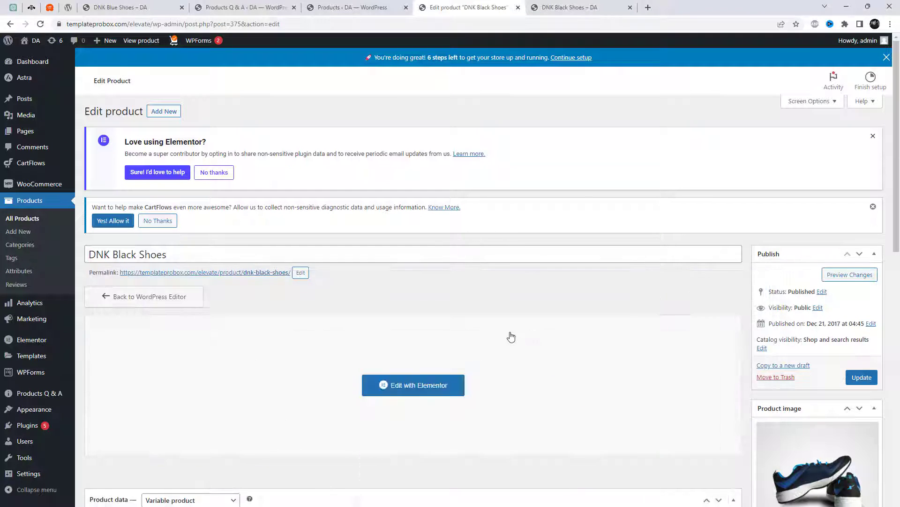
Paste the copied laces answer into the unanswered laces question in the Q & A product data and update the product.
scroll(563, 357, "down", 8)
left_click(142, 312)
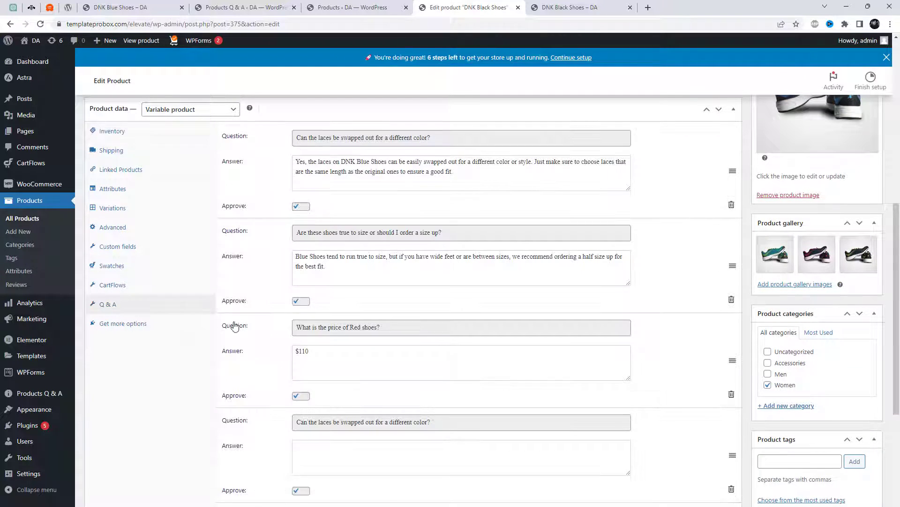
scroll(368, 332, "down", 5)
left_click(397, 218)
type("Yes, the laces on DNK Blue Shoes can be easily swapped out for a different color or style. Just make sure to choose laces that are the same length as the original ones to ensure a good fit")
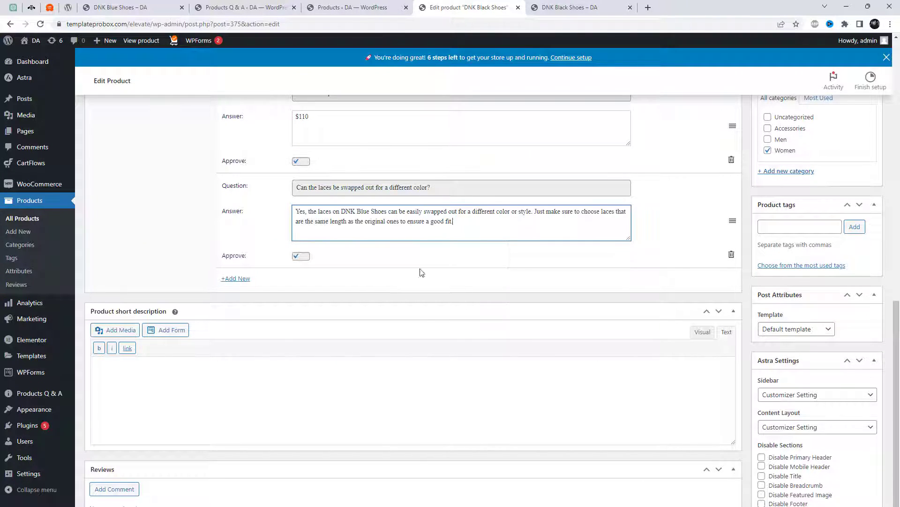
scroll(441, 262, "up", 4)
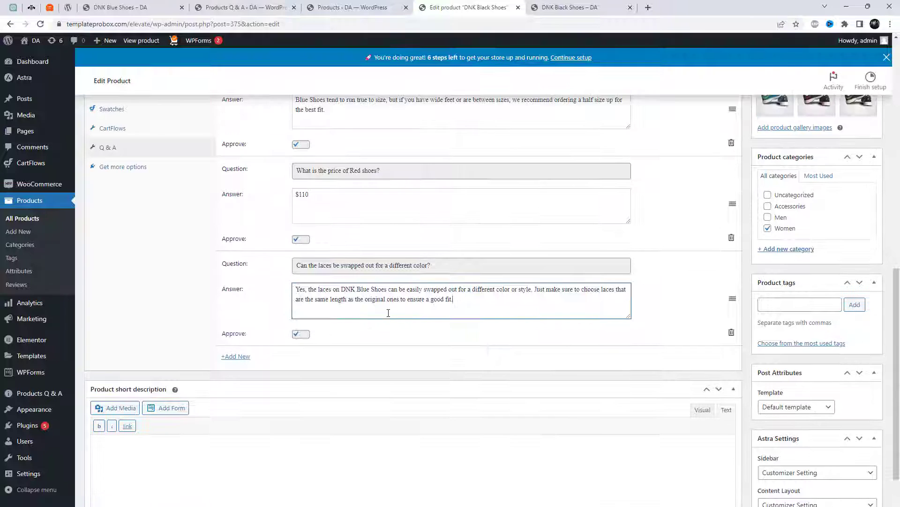
left_click(868, 222)
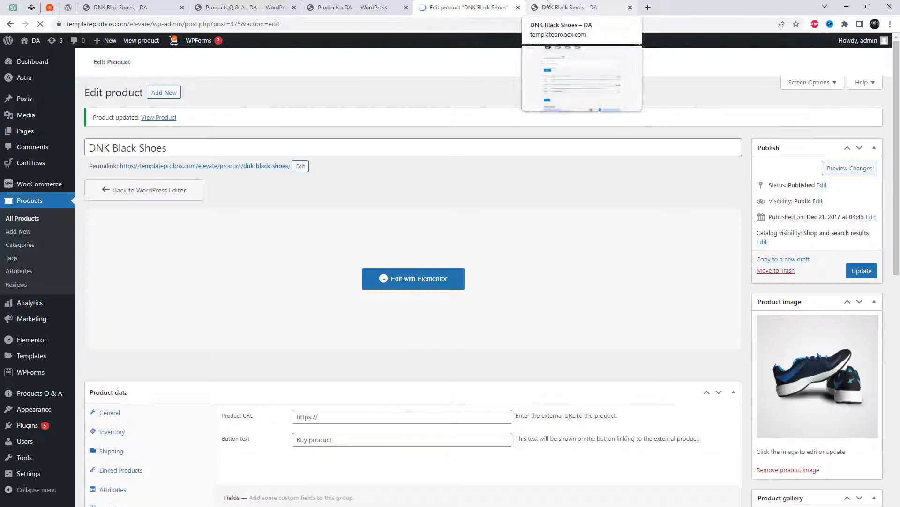
Reload the DNK Black Shoes store page and check the newly answered laces question in its Q & A section.
left_click(547, 6)
right_click(563, 150)
left_click(581, 178)
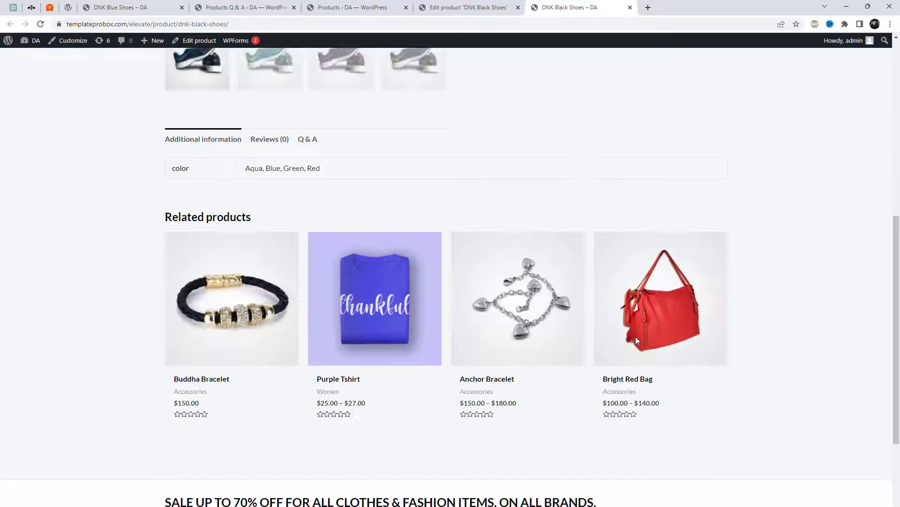
scroll(333, 279, "down", 3)
left_click(313, 220)
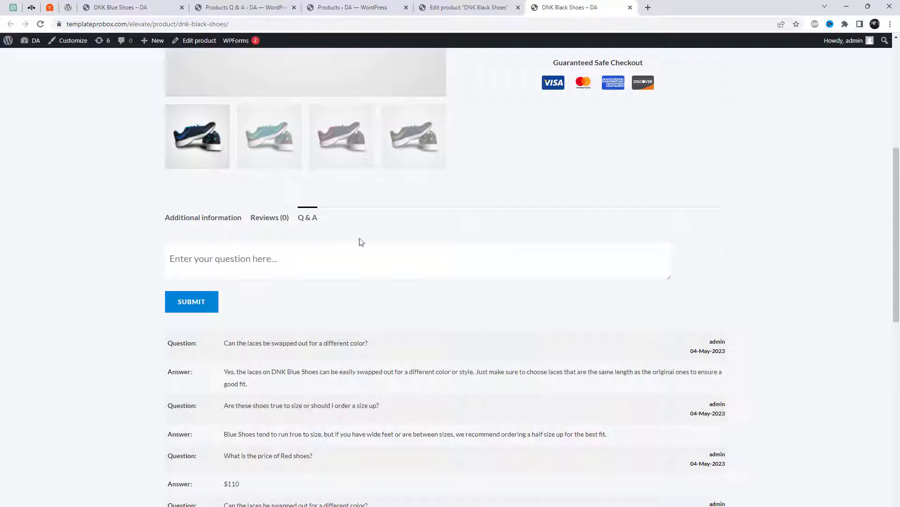
scroll(350, 237, "down", 3)
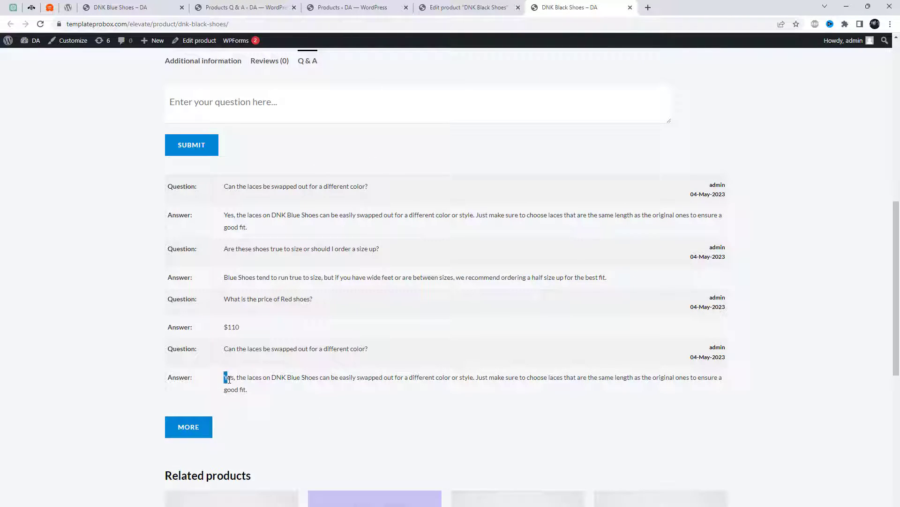
left_click_drag(224, 379, 260, 394)
left_click(157, 366)
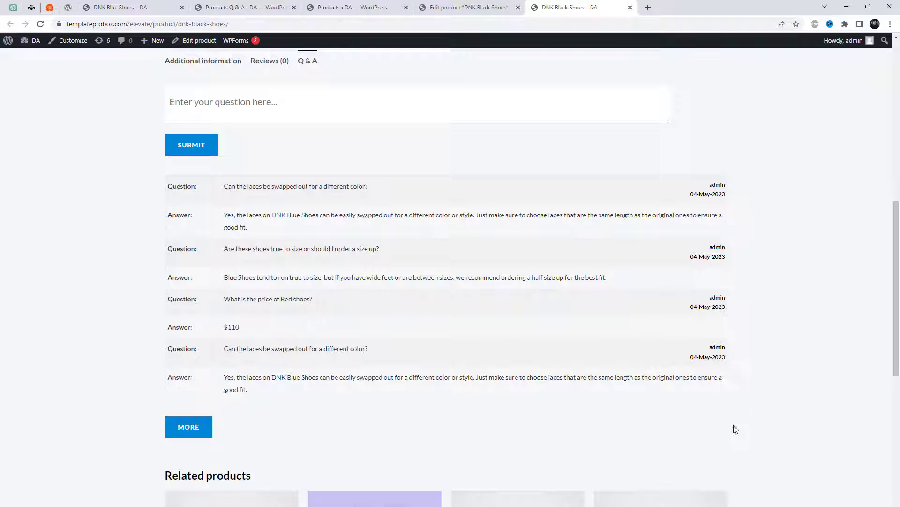